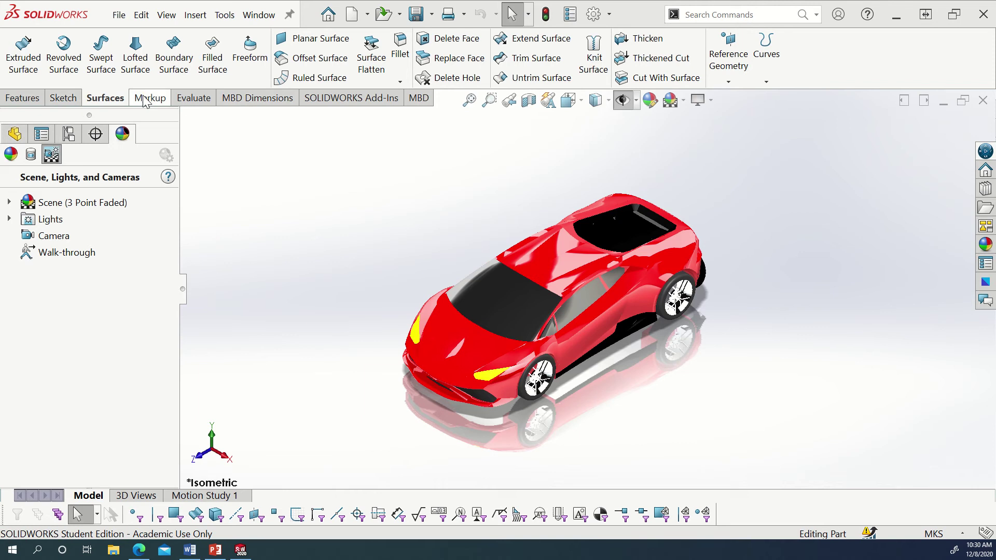
# Step: Add the Render Tools tab to the CommandManager and switch to its commands
pyautogui.rightClick(146, 102)
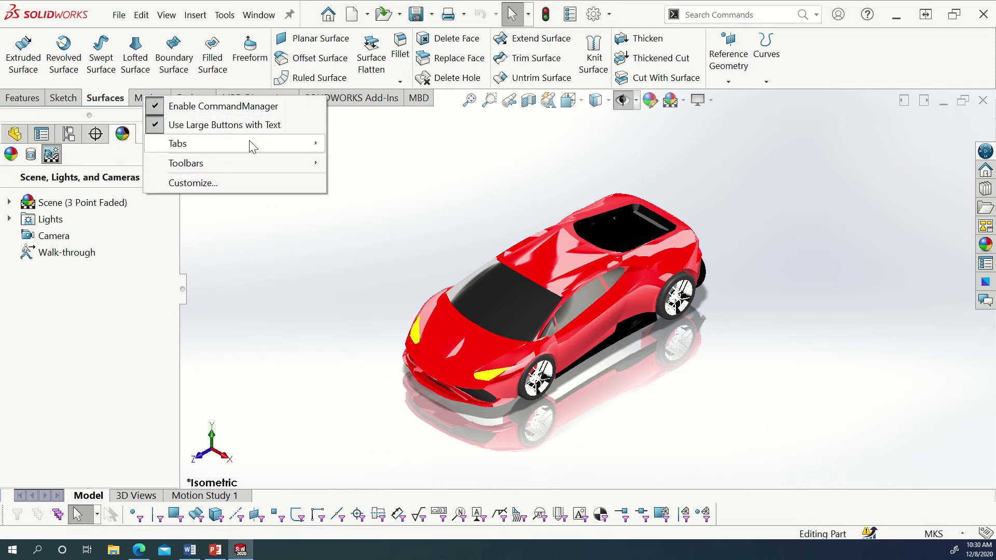
pyautogui.moveTo(251, 143)
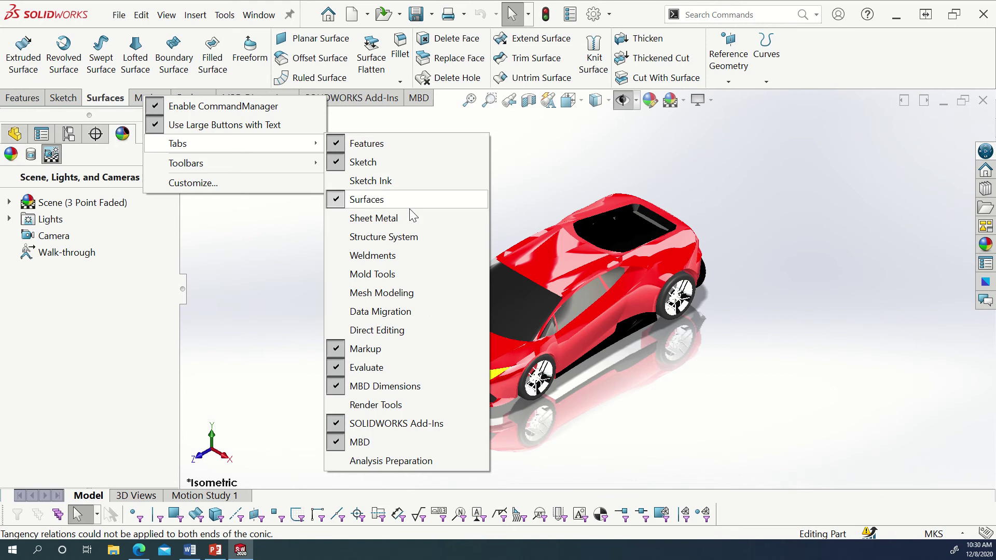
pyautogui.click(412, 405)
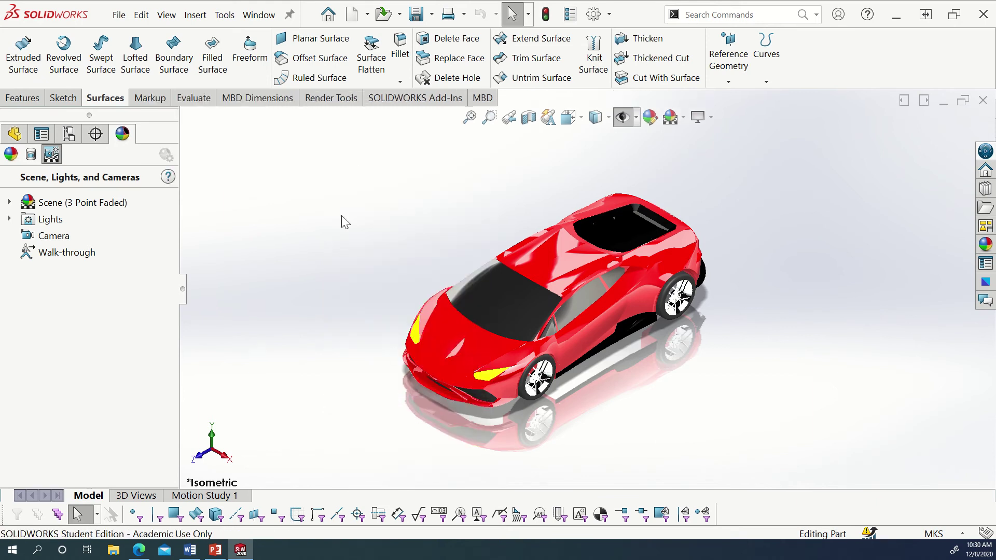
pyautogui.click(331, 100)
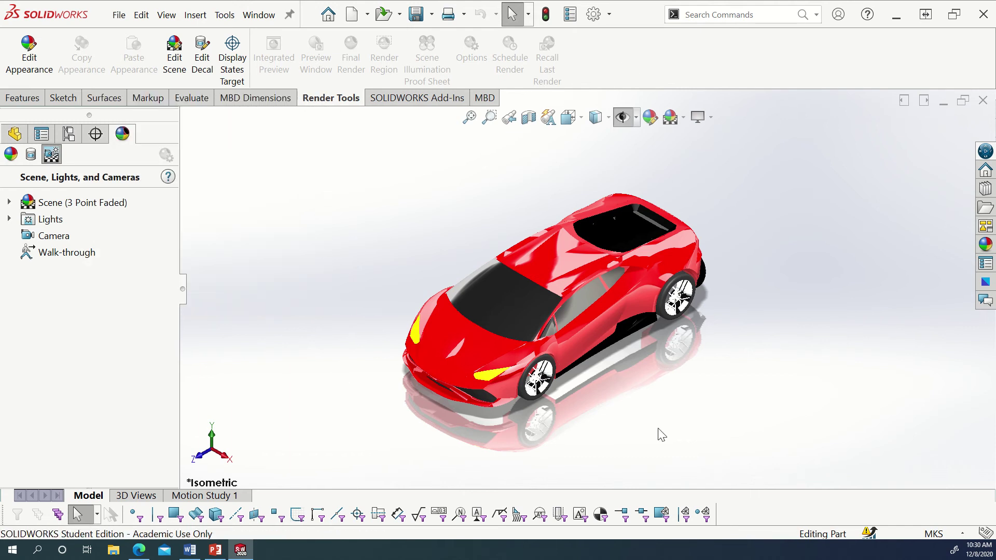
# Step: Open the scene for editing and look through the available Basic Scenes
pyautogui.click(175, 72)
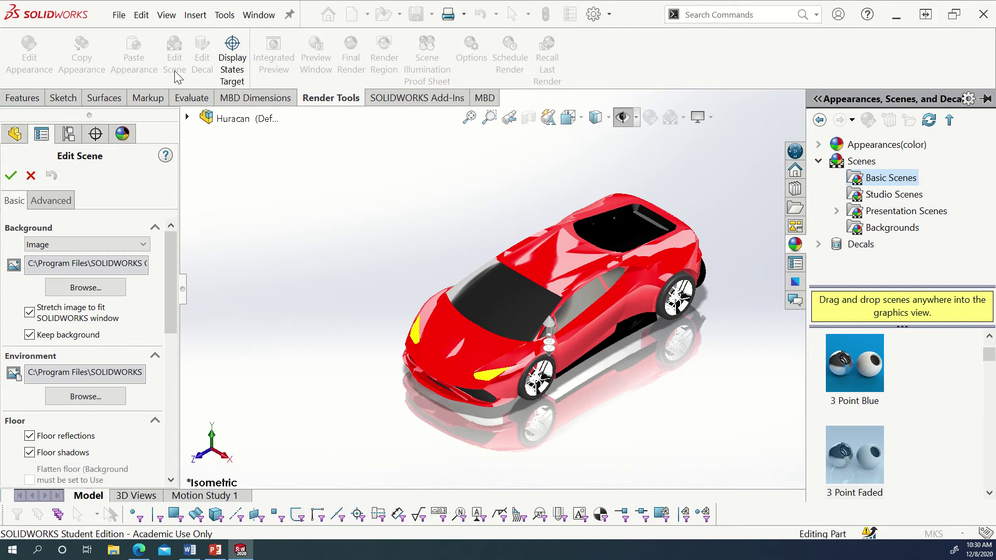
pyautogui.scroll(-10, 924, 401)
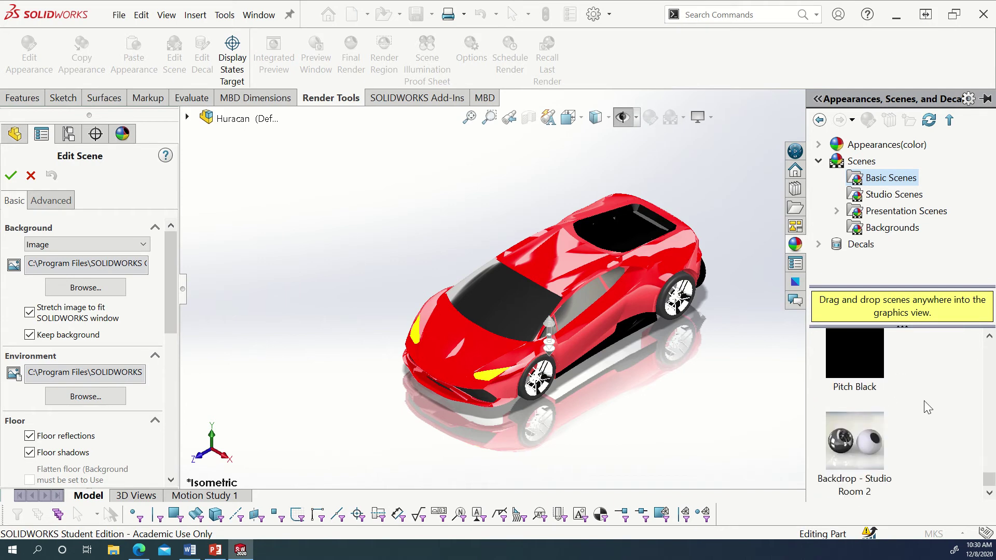
pyautogui.scroll(12, 924, 401)
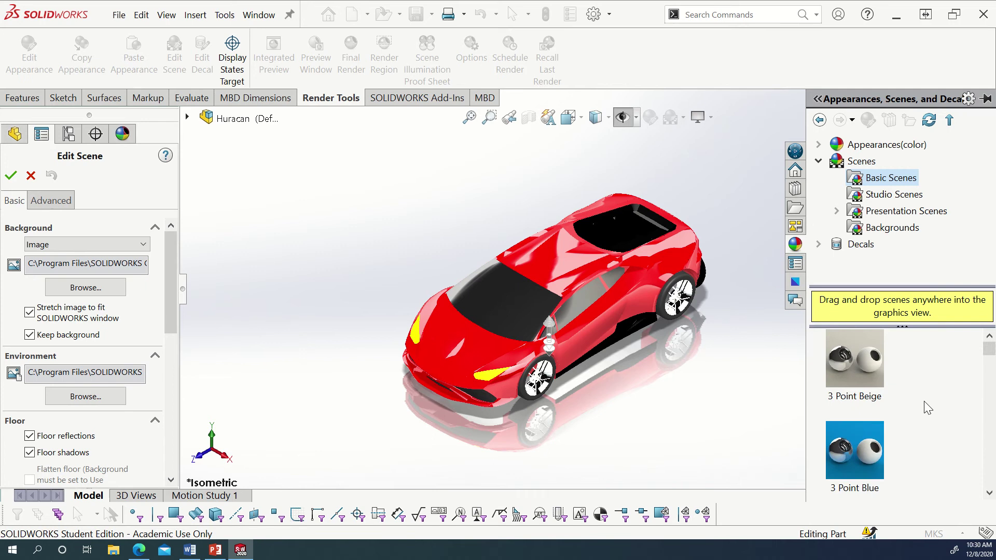
# Step: Load the urban02-bg_06 image from the background textures folder as the scene's background
pyautogui.click(92, 289)
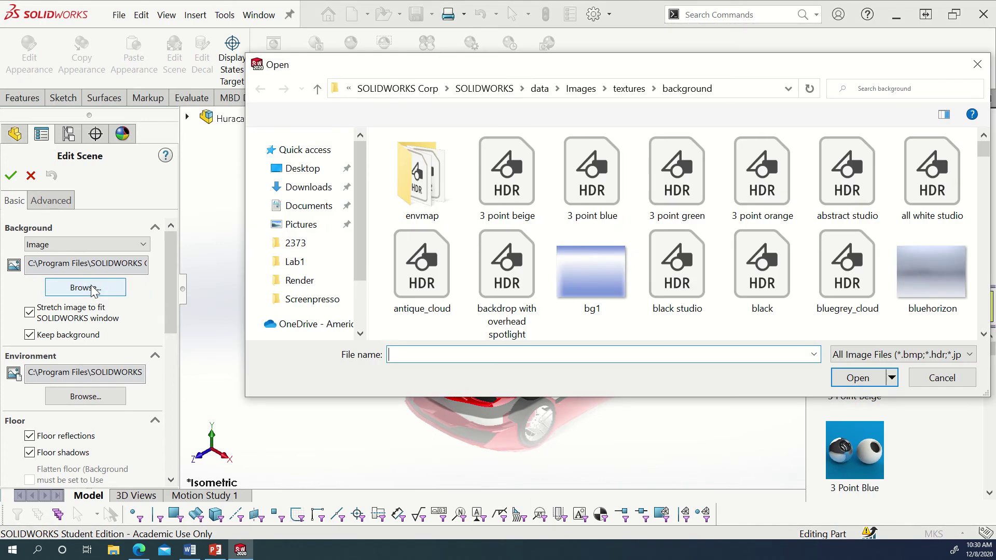
pyautogui.moveTo(511, 77); pyautogui.dragTo(397, 74)
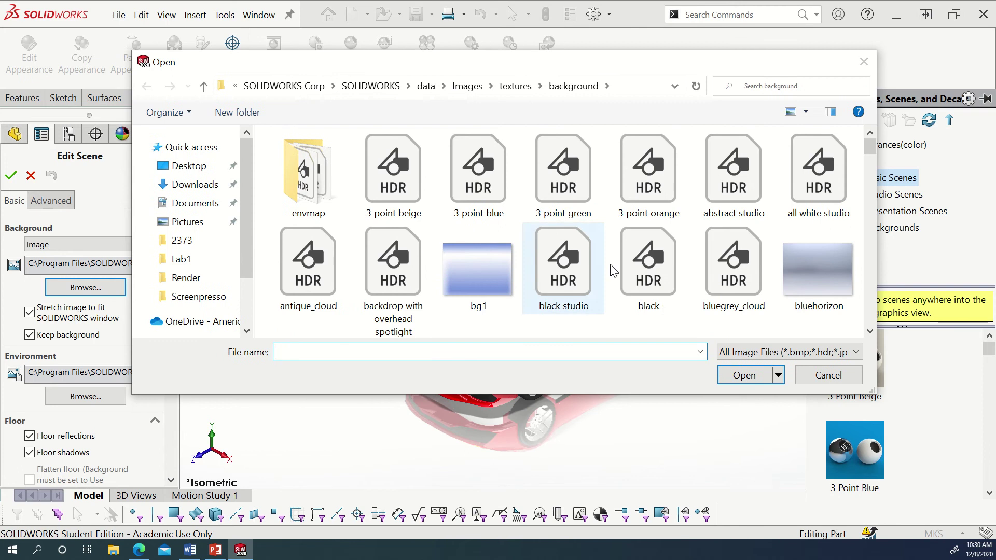
pyautogui.scroll(-2, 613, 269)
pyautogui.scroll(-12, 611, 267)
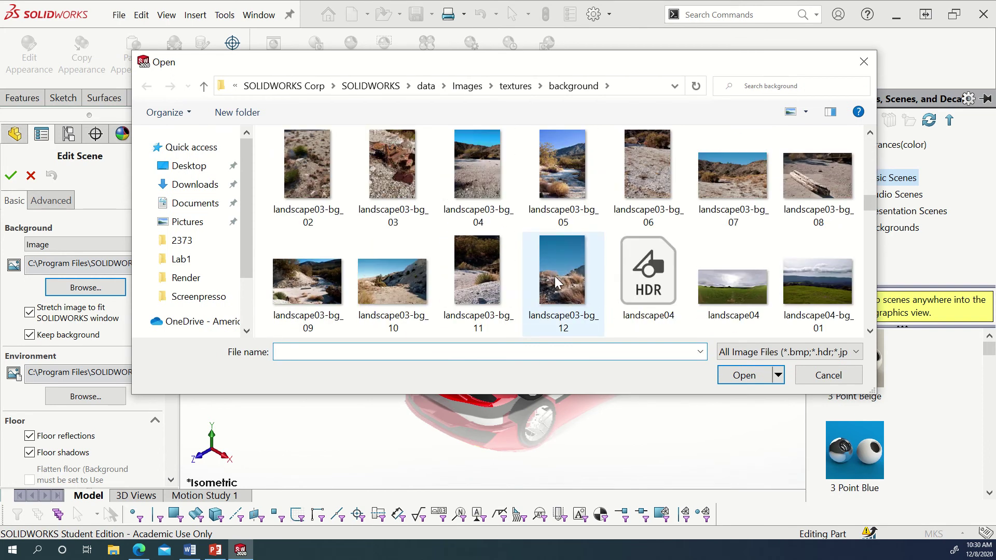
pyautogui.scroll(-8, 616, 312)
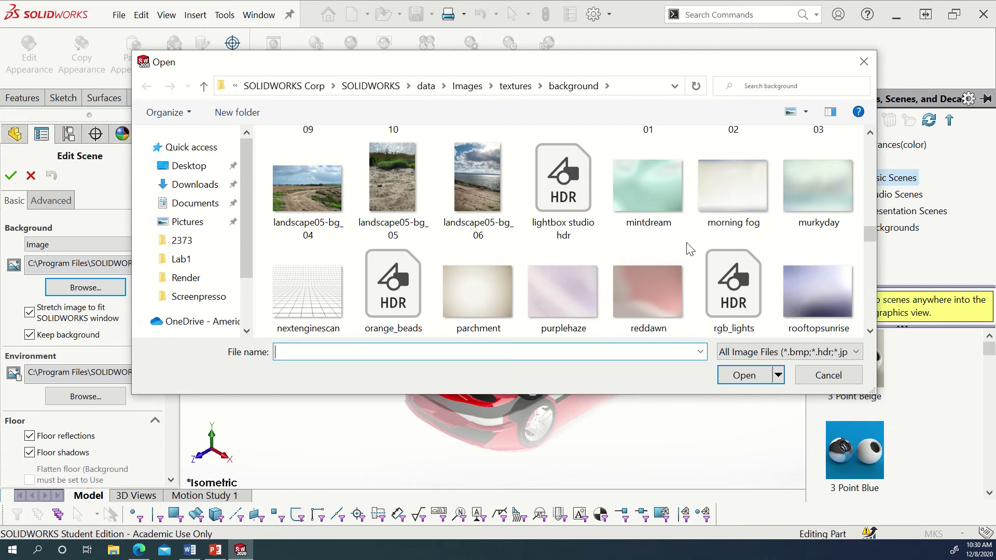
pyautogui.scroll(4, 690, 249)
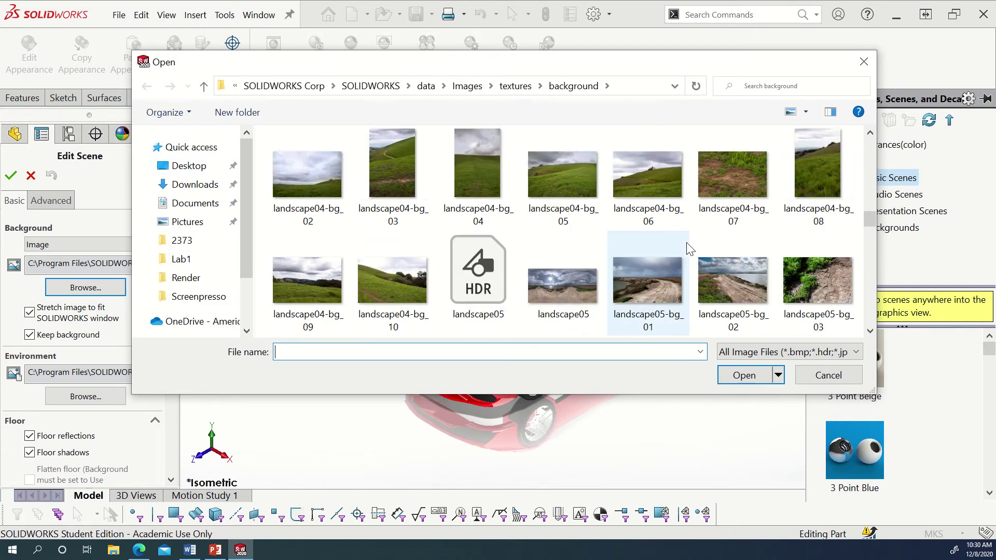
pyautogui.scroll(3, 690, 250)
pyautogui.scroll(2, 689, 250)
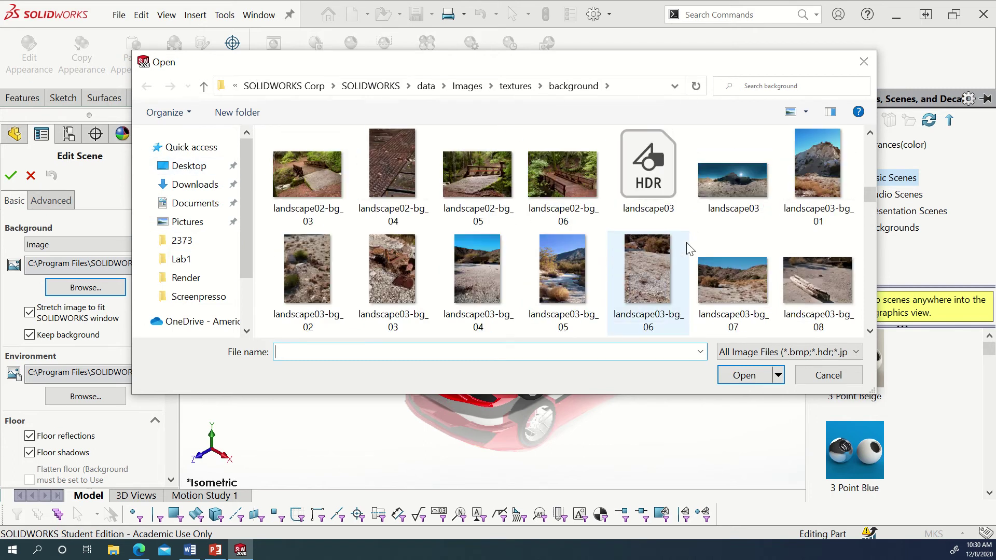
pyautogui.scroll(3, 690, 250)
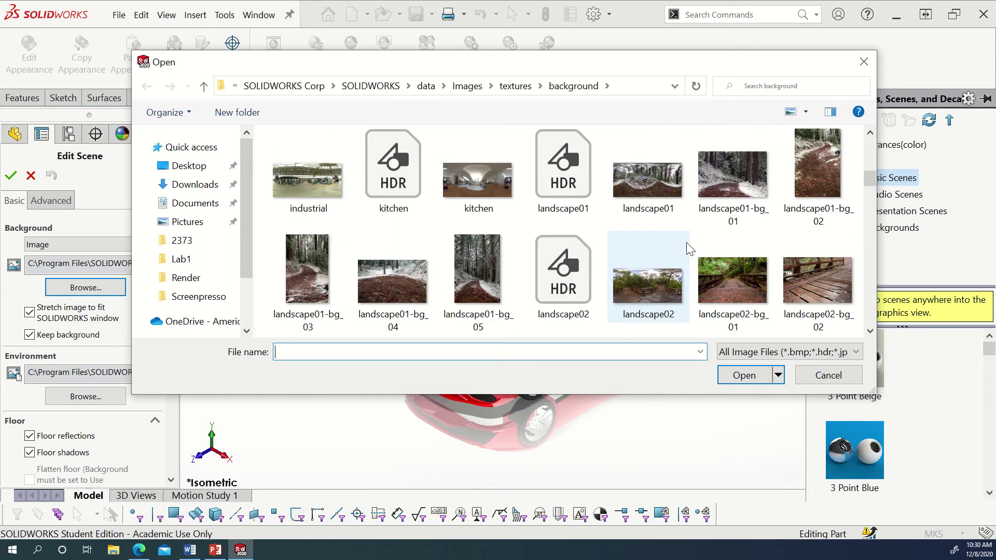
pyautogui.scroll(3, 687, 245)
pyautogui.scroll(3, 688, 245)
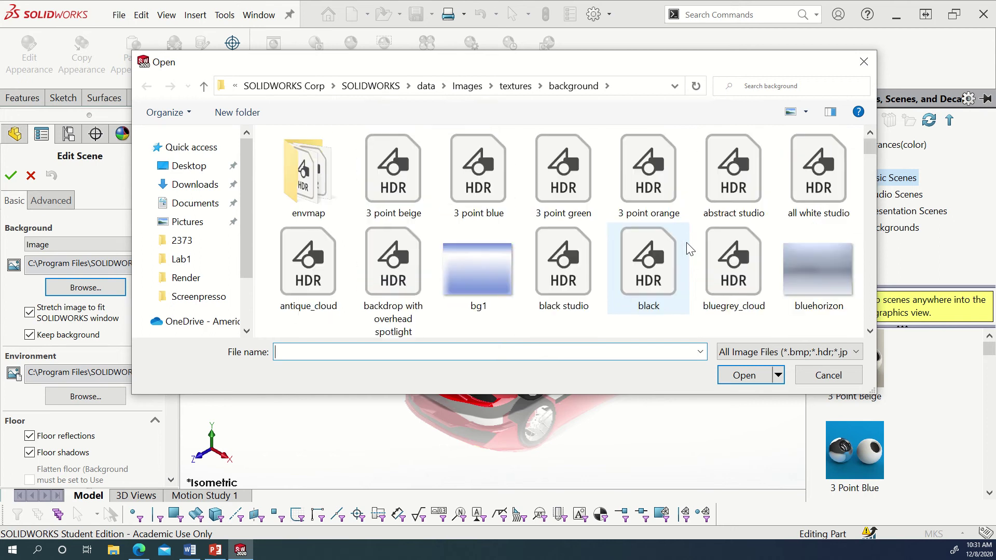
pyautogui.scroll(-12, 687, 242)
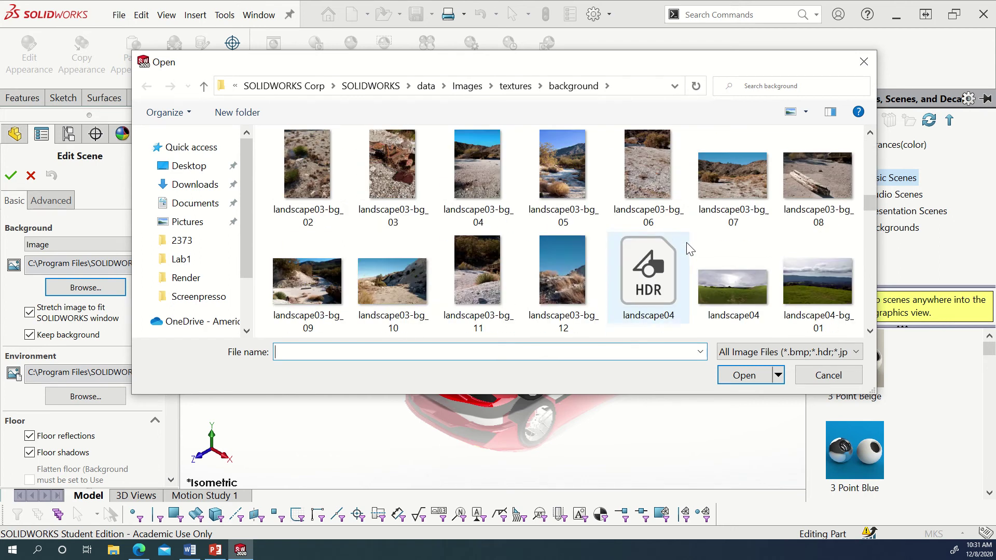
pyautogui.scroll(-10, 687, 244)
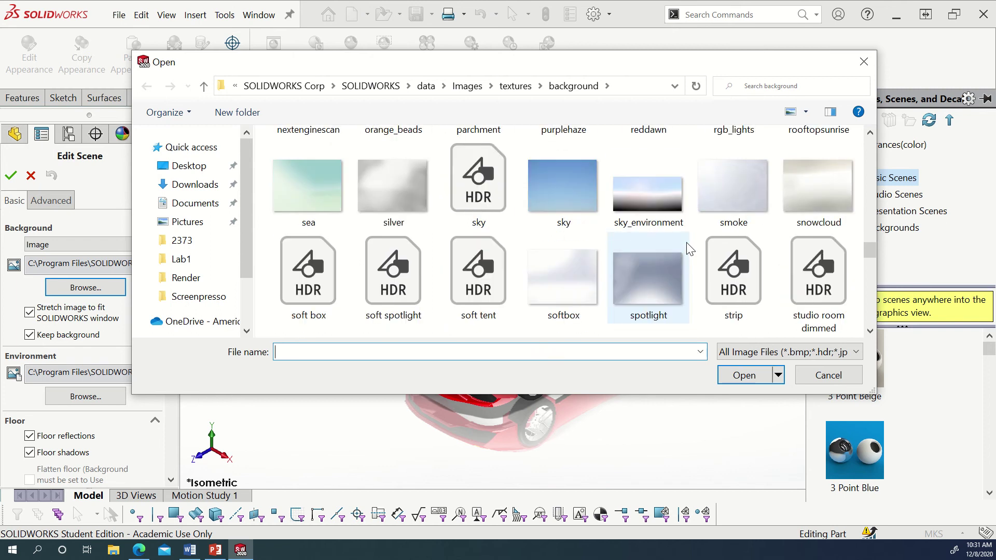
pyautogui.scroll(-3, 690, 249)
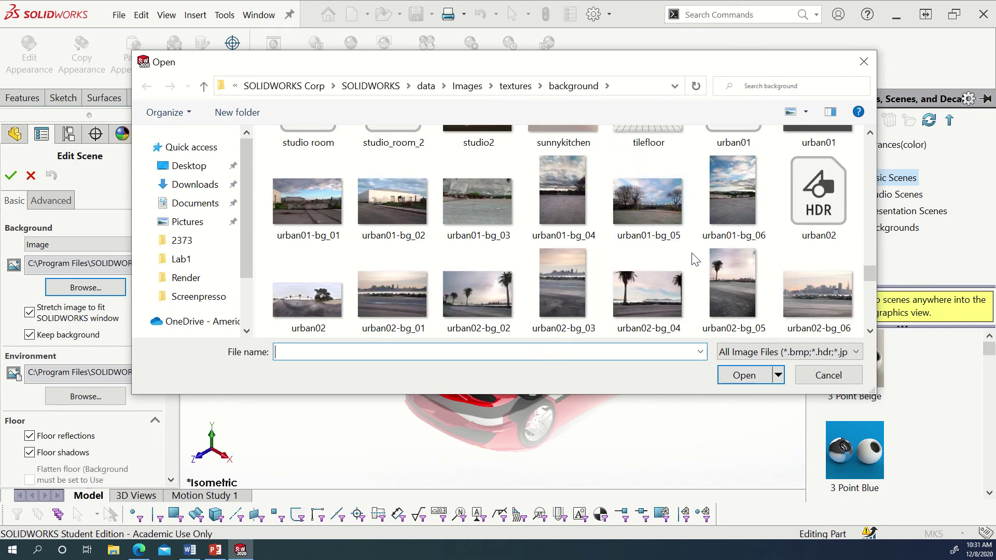
pyautogui.scroll(-1, 680, 297)
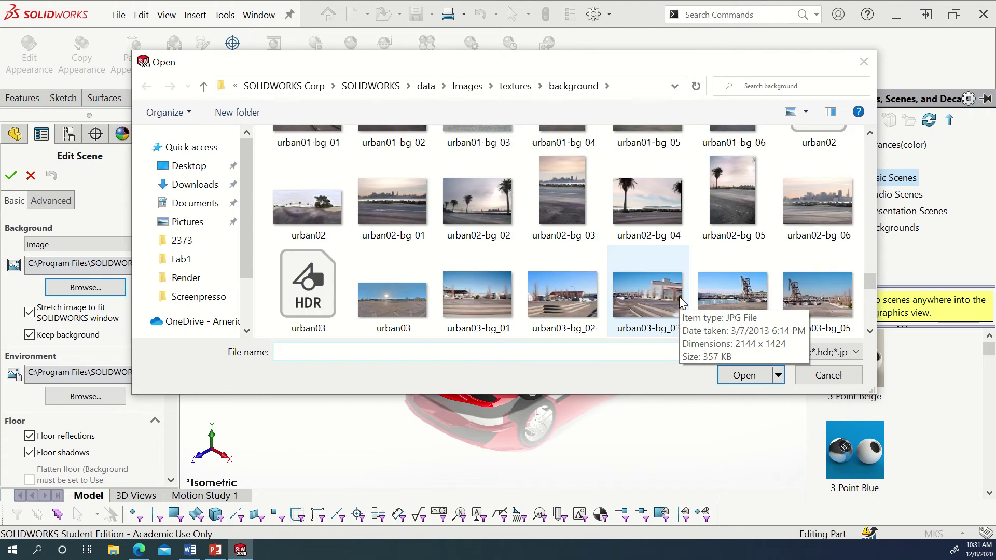
pyautogui.click(798, 214)
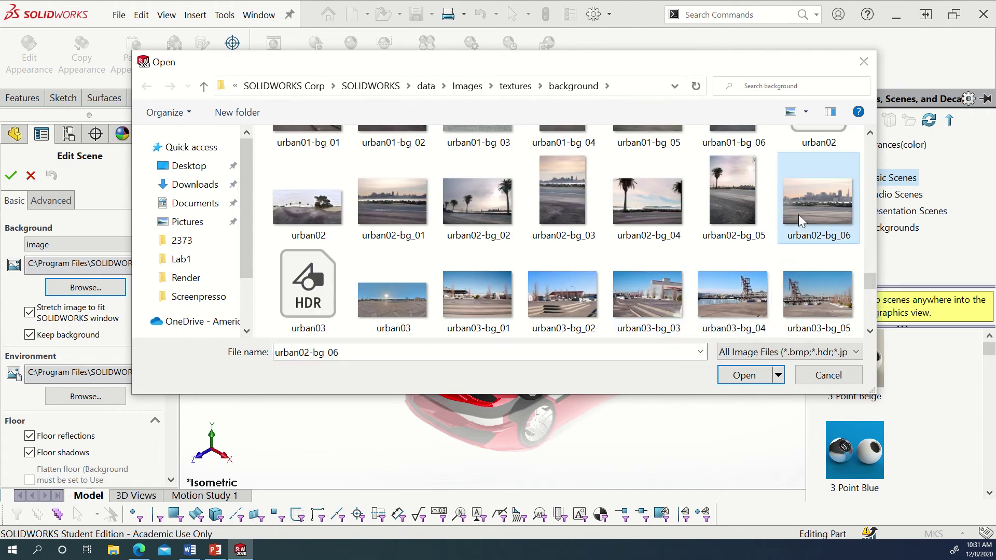
pyautogui.click(758, 378)
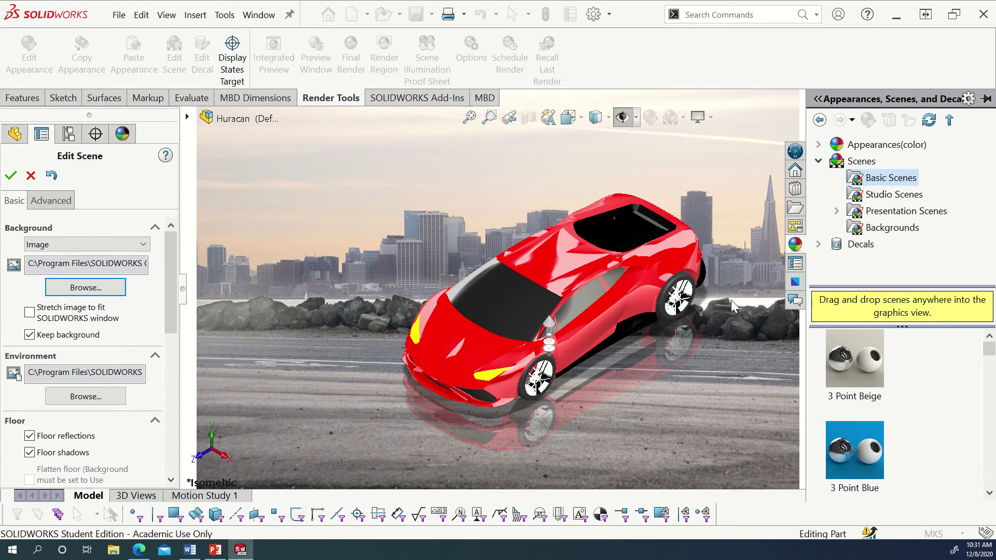
# Step: Stretch the background image to fit the SOLIDWORKS window
pyautogui.scroll(1, 730, 300)
pyautogui.scroll(-1, 731, 299)
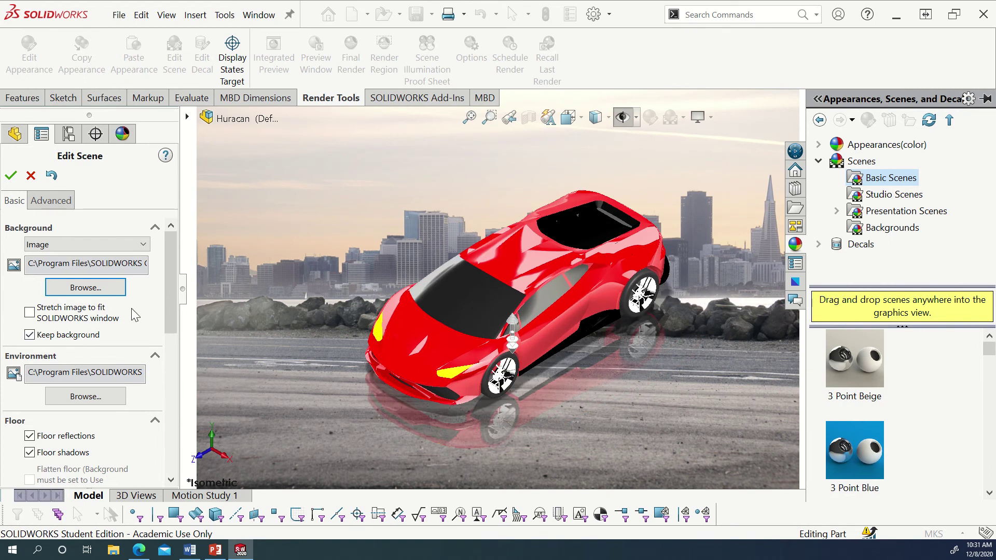
pyautogui.click(46, 310)
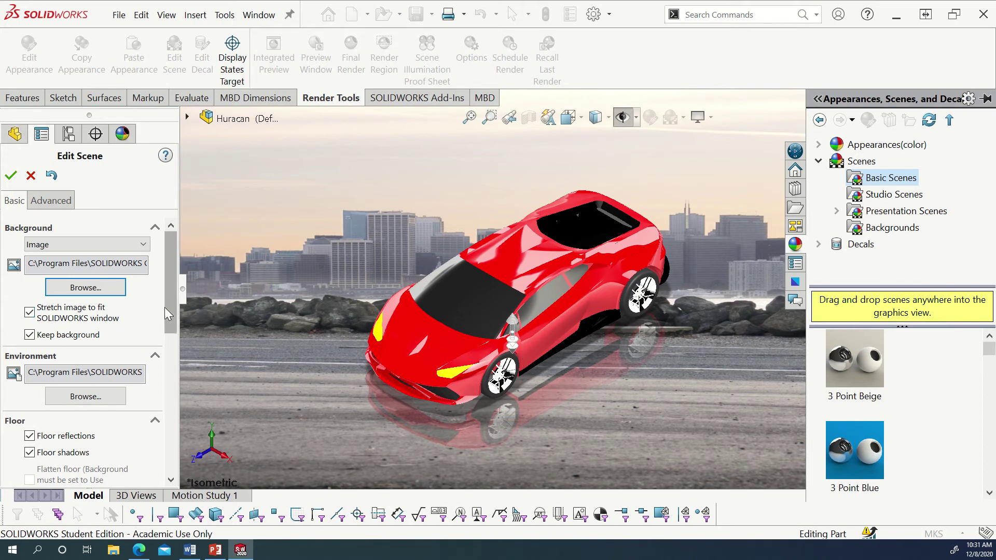
# Step: Turn off floor reflections while keeping floor shadows on, and accept the scene changes
pyautogui.moveTo(164, 308); pyautogui.dragTo(167, 370)
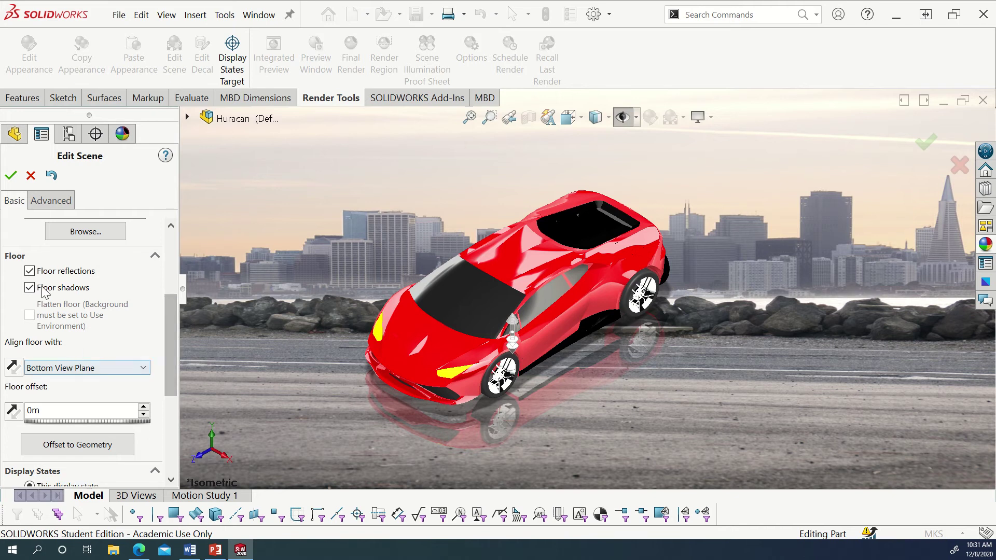
pyautogui.click(46, 270)
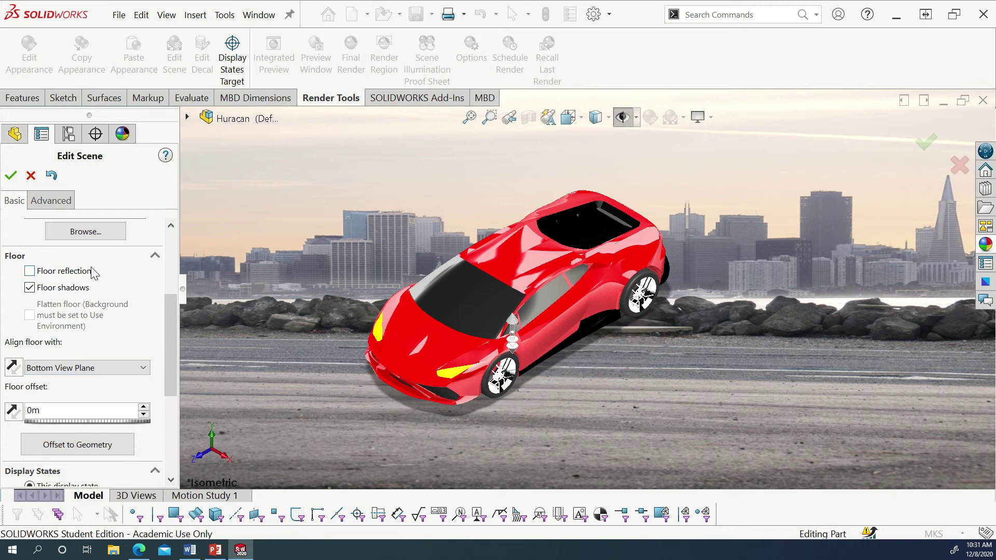
pyautogui.click(63, 288)
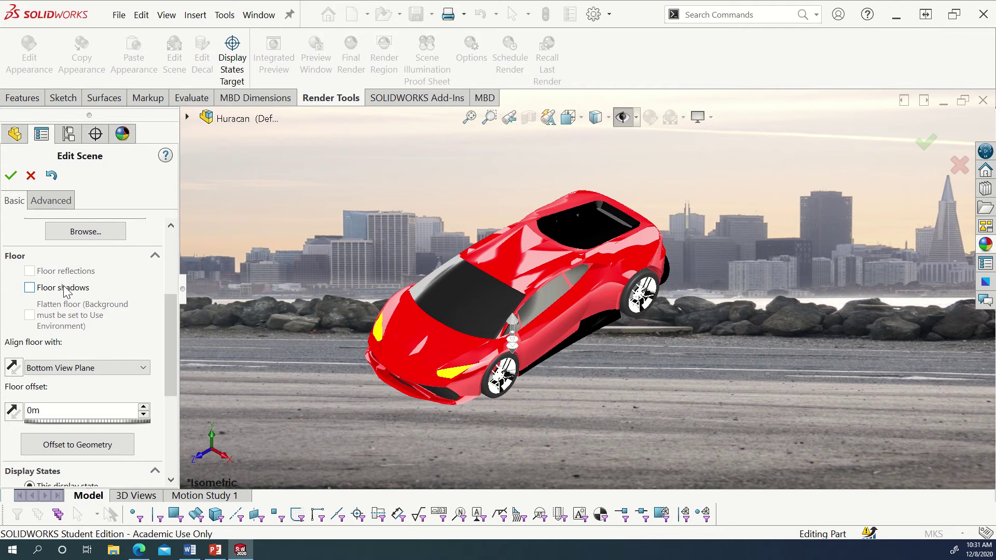
pyautogui.click(66, 293)
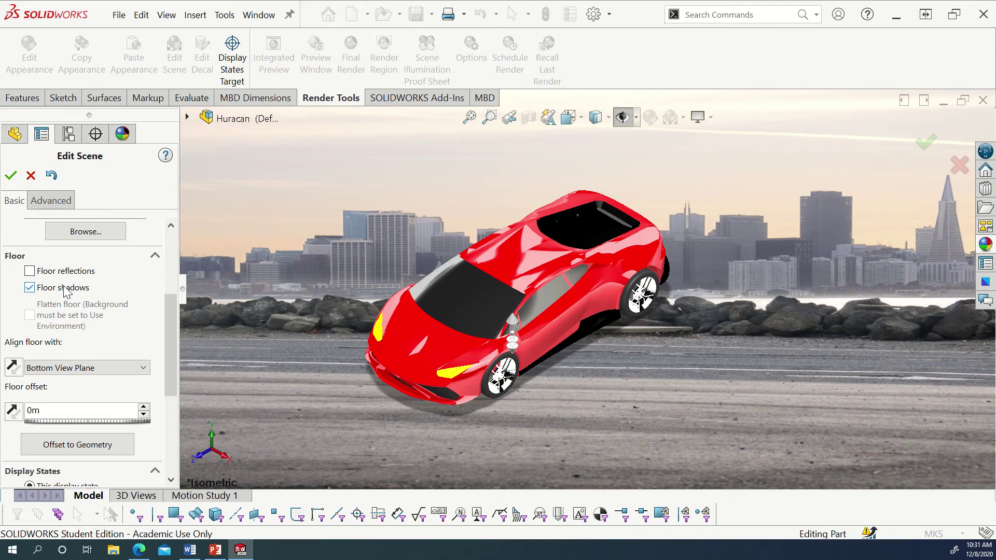
pyautogui.click(66, 292)
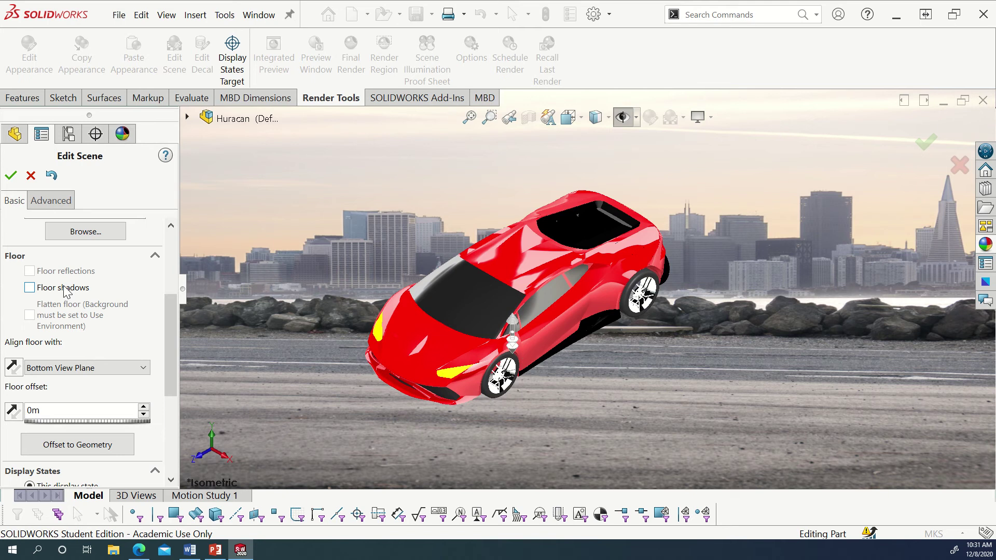
pyautogui.click(65, 292)
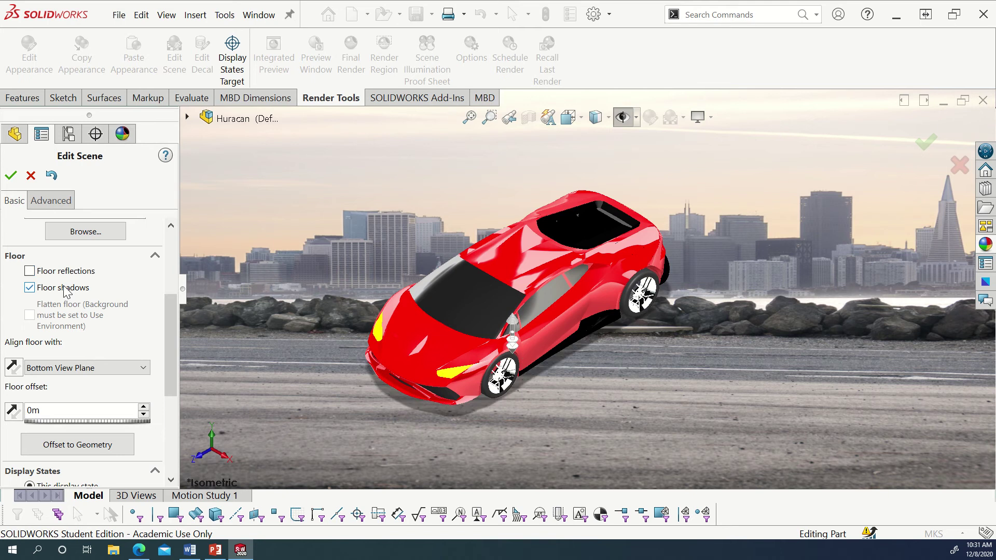
pyautogui.click(11, 175)
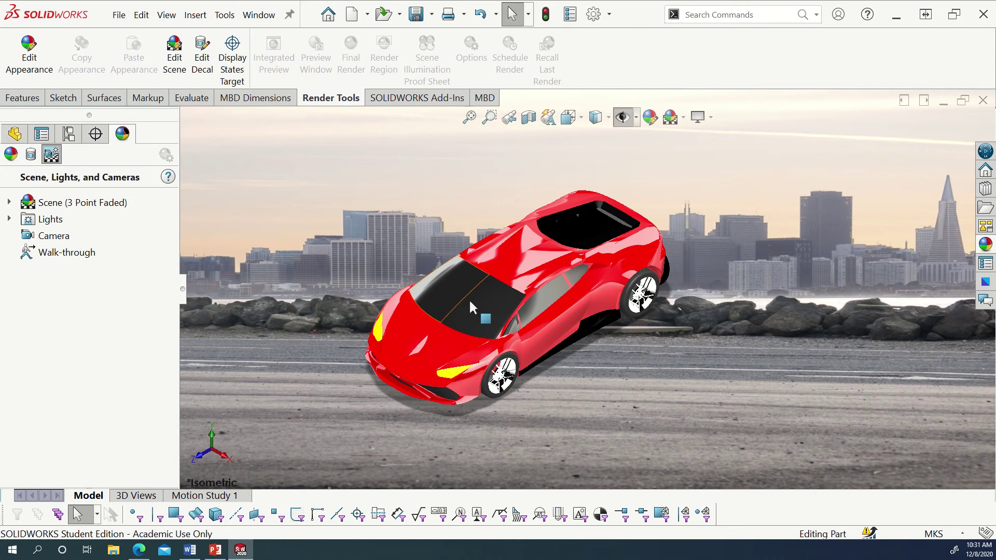
# Step: Try placing the car on the road by orbiting it to a low side angle and moving it over the asphalt
pyautogui.moveTo(565, 260); pyautogui.dragTo(544, 201, button='middle')
pyautogui.press('Escape')
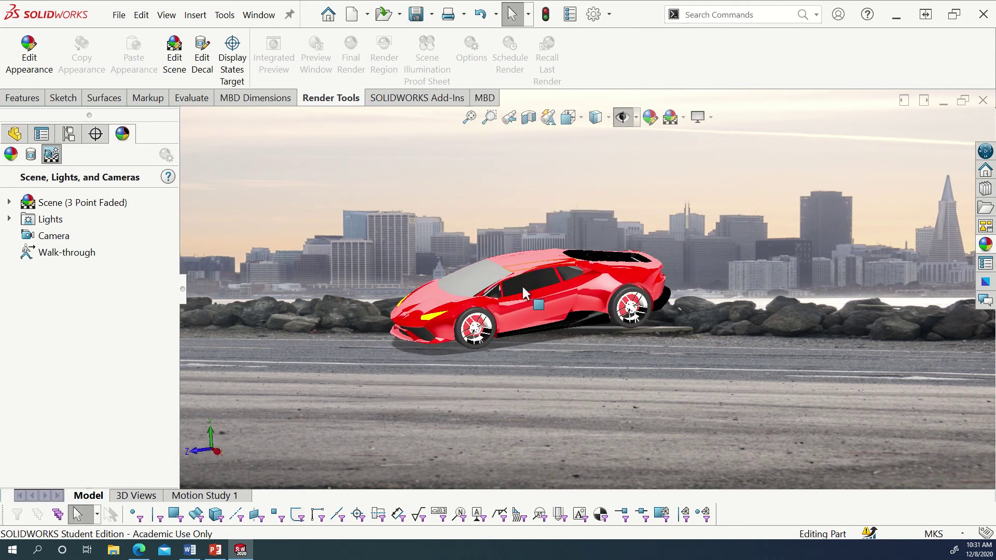
pyautogui.keyDown('ctrl'); pyautogui.moveTo(530, 280); pyautogui.dragTo(543, 320, button='middle'); pyautogui.keyUp('ctrl')
pyautogui.moveTo(455, 347); pyautogui.dragTo(438, 330, button='middle')
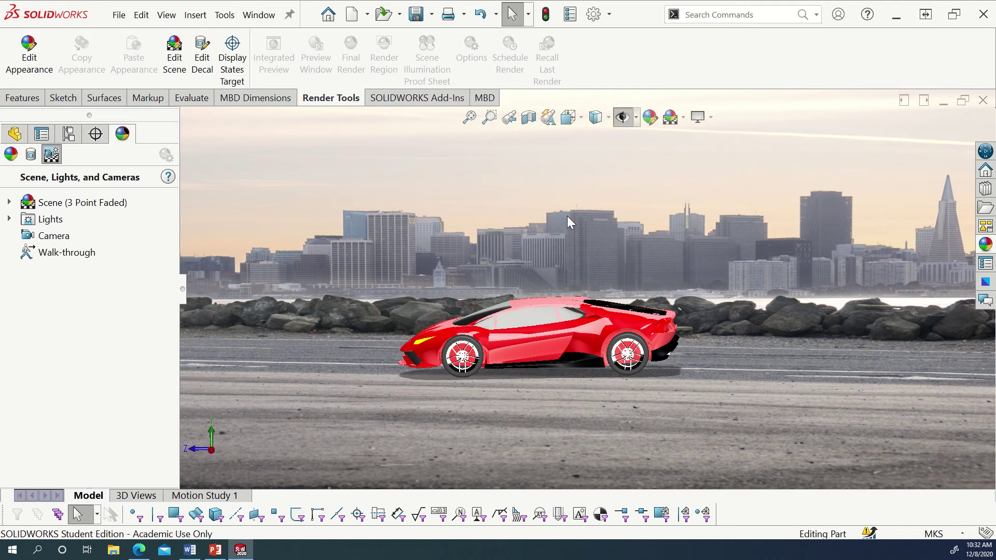
pyautogui.scroll(-3, 567, 215)
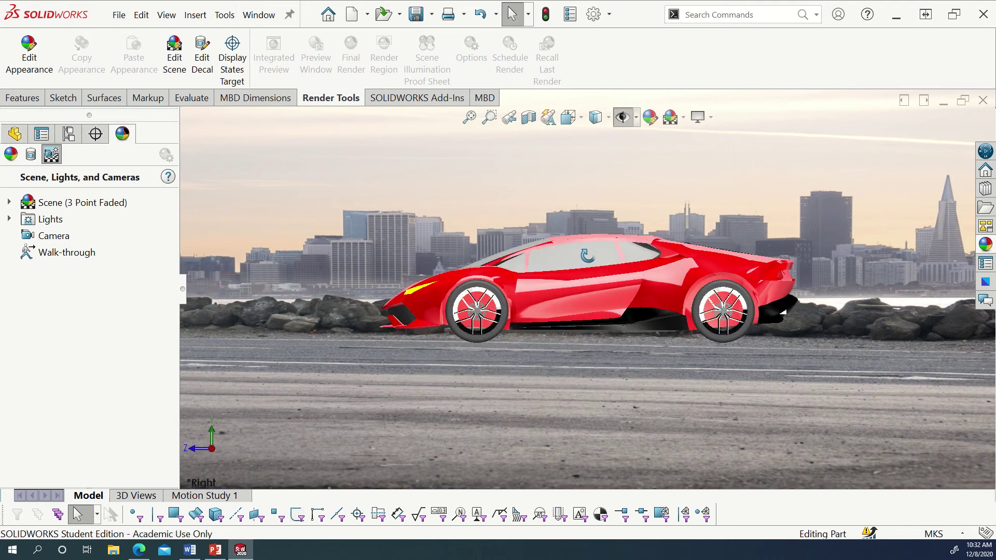
# Step: Switch to the Right view, set the car down on the road, and orbit slightly to show its front
pyautogui.moveTo(571, 257); pyautogui.dragTo(582, 313, button='middle')
pyautogui.hotkey('ctrl', '4')
pyautogui.scroll(-4, 581, 312)
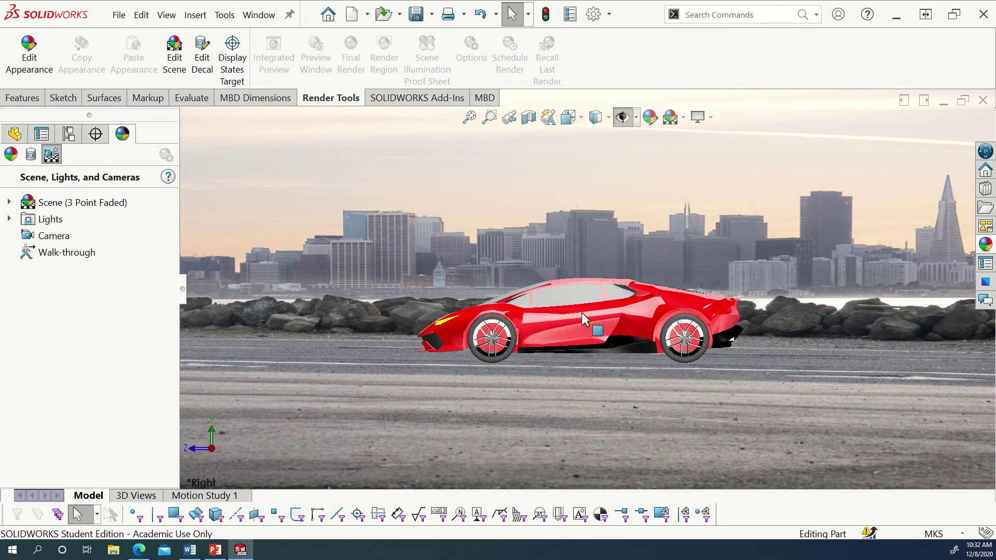
pyautogui.scroll(2, 581, 313)
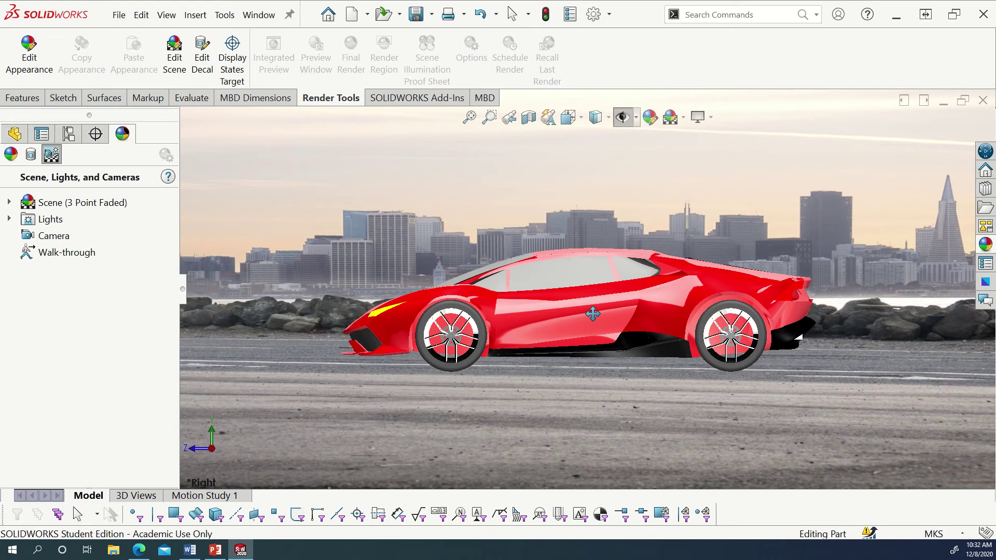
pyautogui.keyDown('ctrl'); pyautogui.moveTo(580, 301); pyautogui.dragTo(574, 336, button='middle'); pyautogui.keyUp('ctrl')
pyautogui.moveTo(720, 336); pyautogui.dragTo(745, 350, button='middle')
pyautogui.press('Escape')
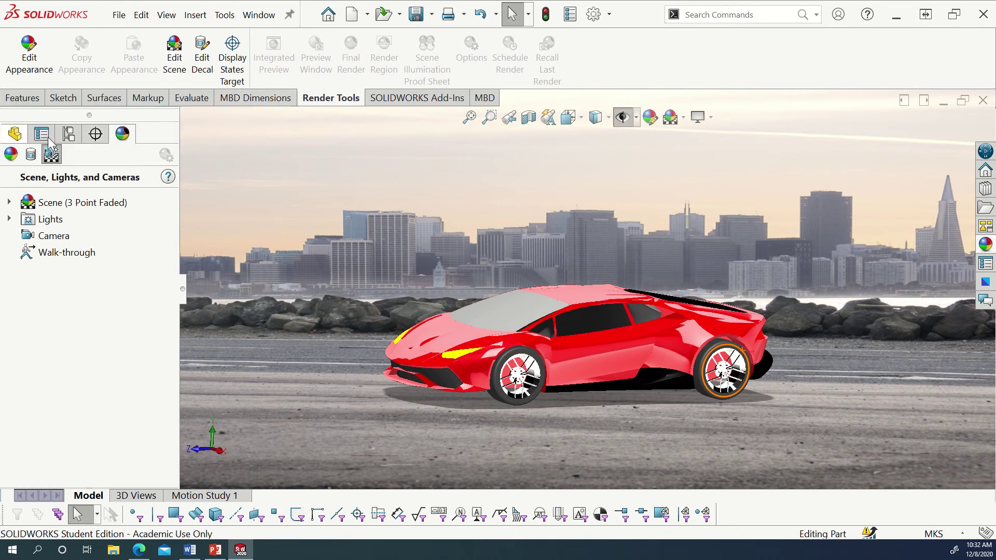
# Step: Try the Blue LED appearance on the faces using Red LED, reapply Red LED, and accept the appearance
pyautogui.click(95, 134)
pyautogui.click(122, 135)
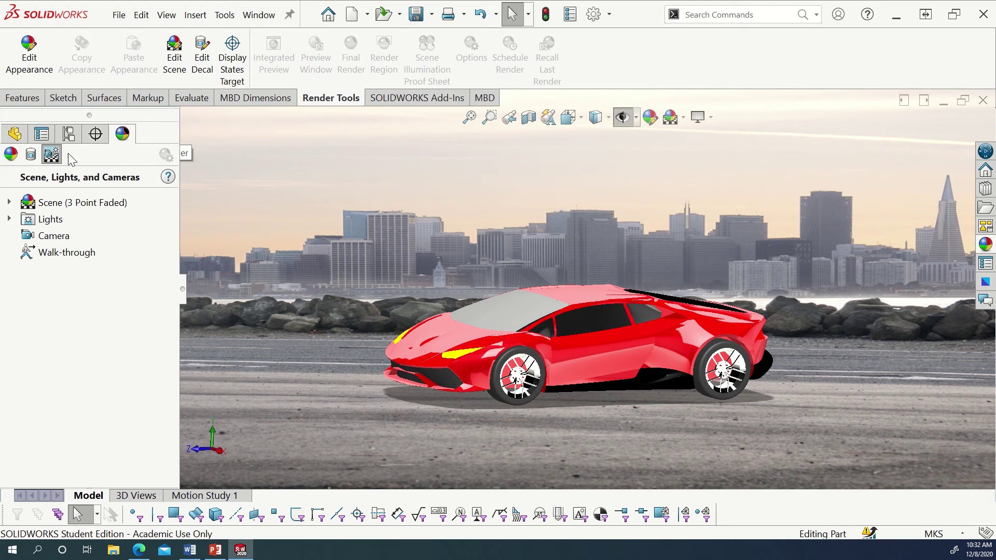
pyautogui.click(10, 154)
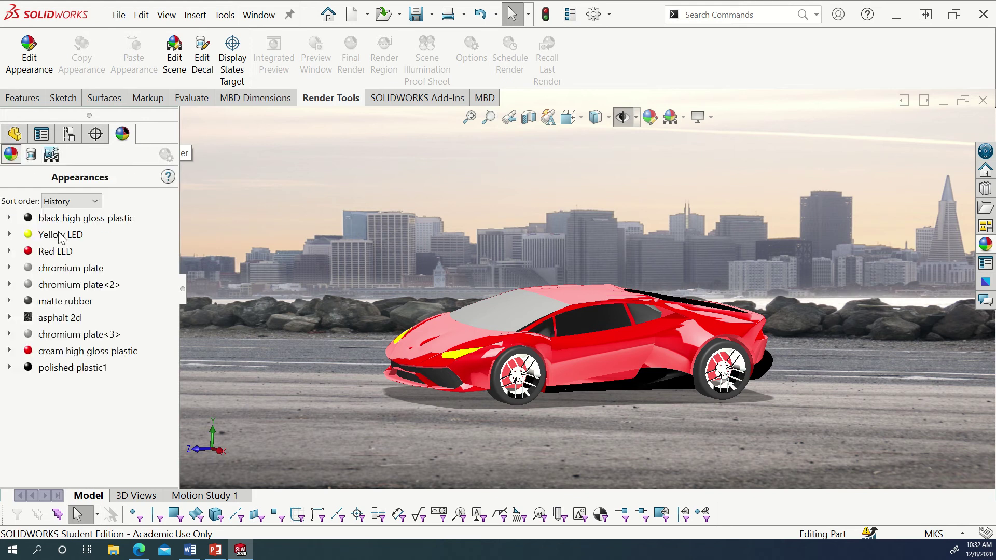
pyautogui.click(56, 252)
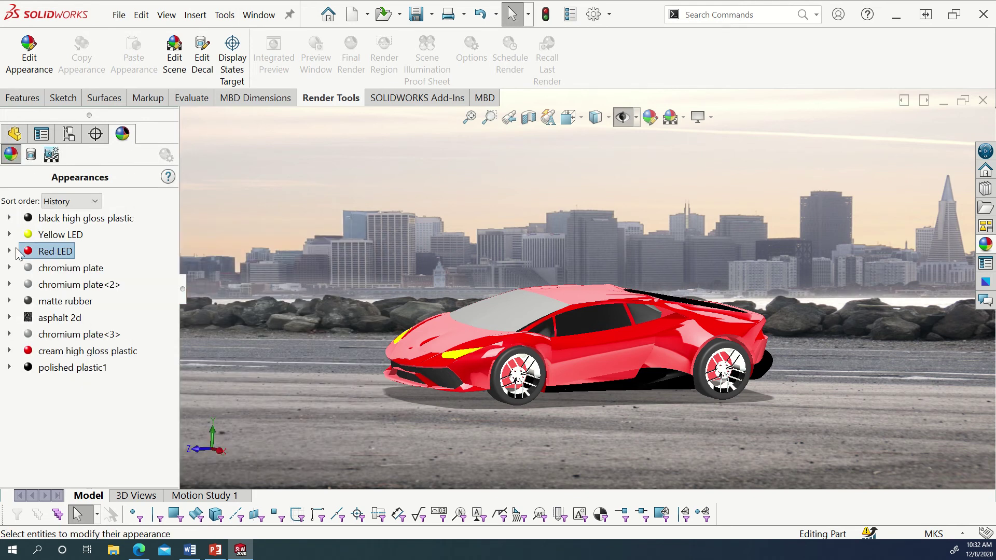
pyautogui.doubleClick(56, 253)
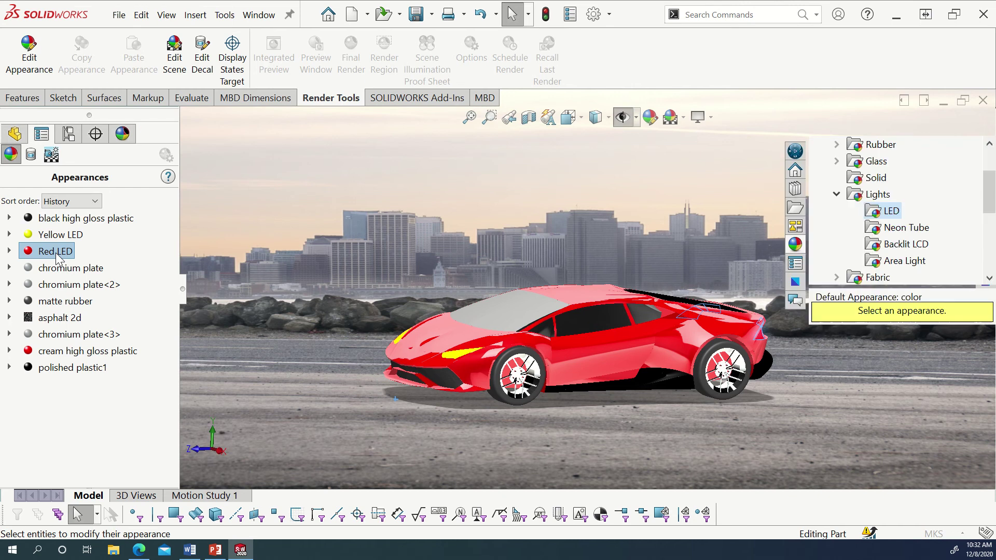
pyautogui.click(876, 451)
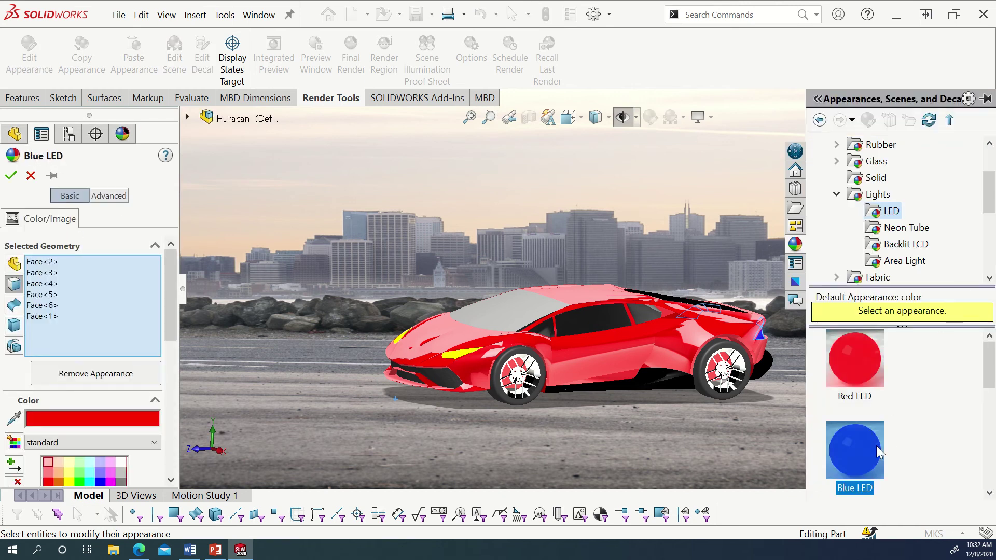
pyautogui.click(874, 376)
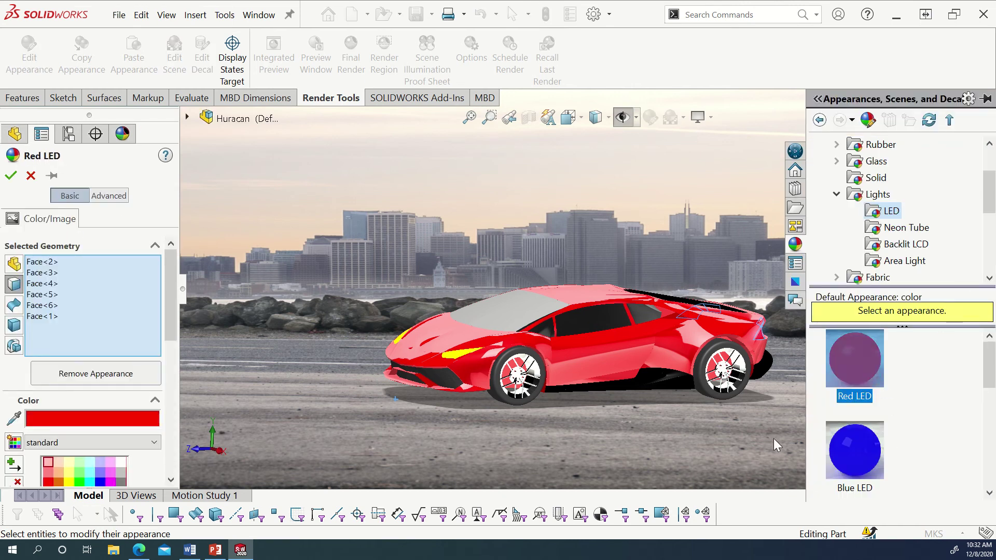
pyautogui.click(10, 175)
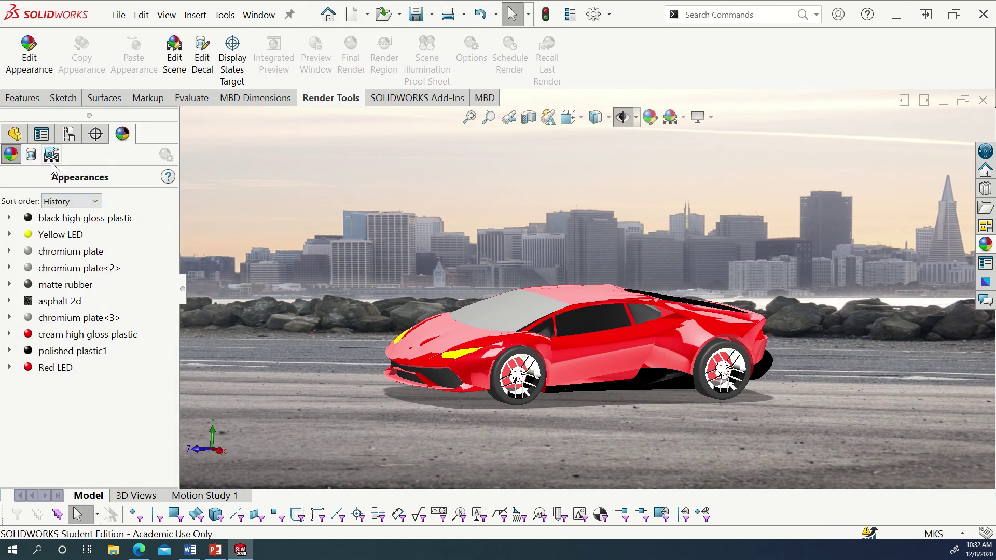
# Step: Look through the model's decals and examine the lights defined in the scene
pyautogui.click(31, 155)
pyautogui.click(51, 154)
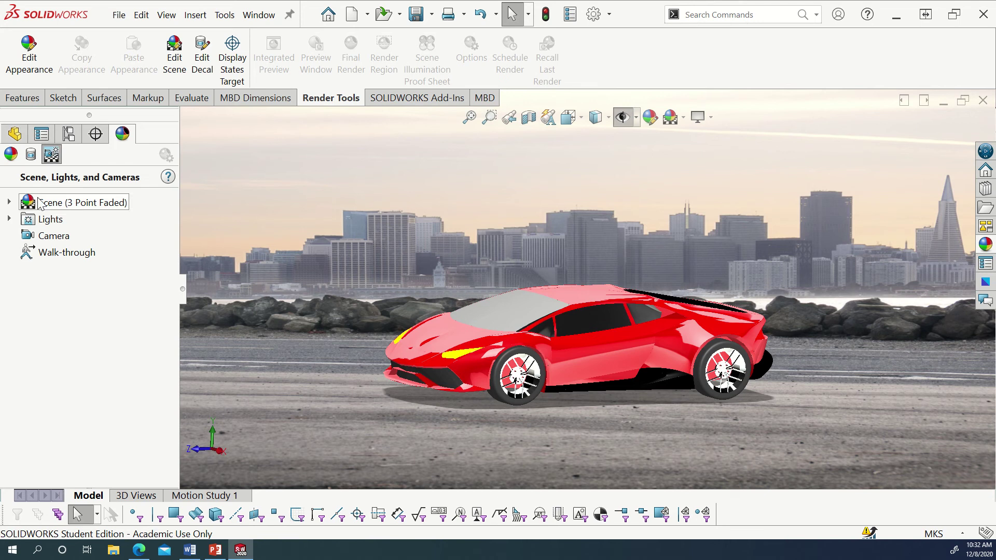
pyautogui.click(8, 219)
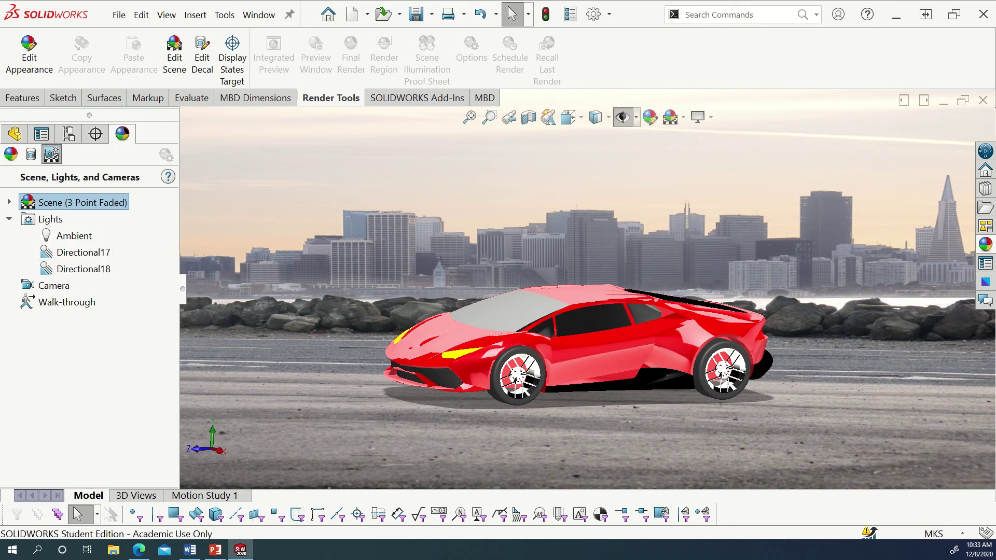
pyautogui.click(10, 219)
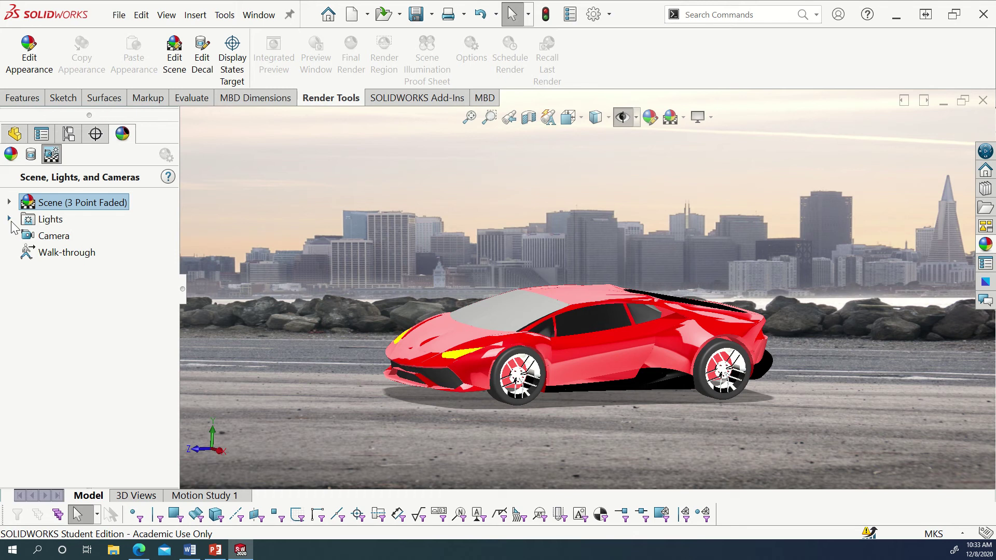
# Step: Turn RealView Graphics off and back on to compare the car's display
pyautogui.click(711, 116)
pyautogui.click(731, 137)
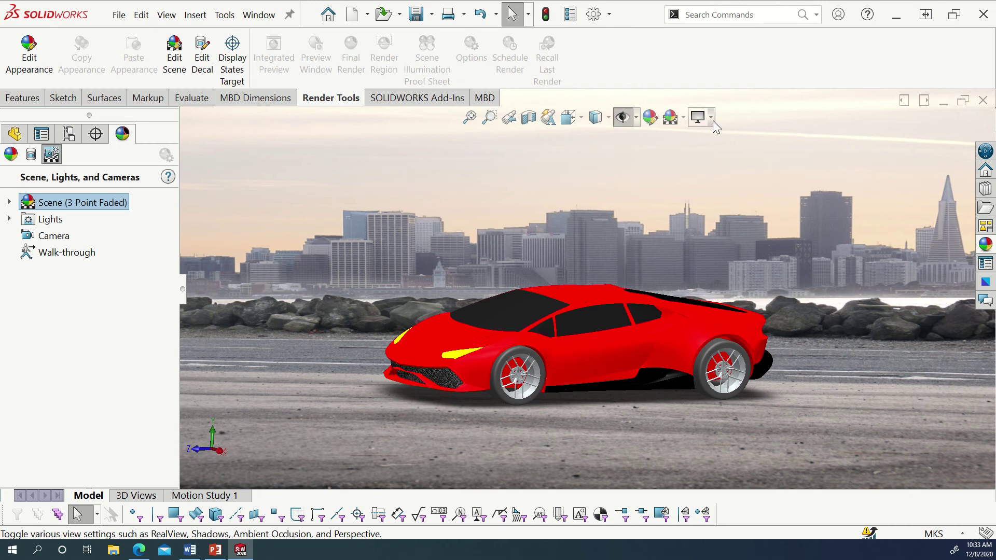
pyautogui.click(711, 118)
pyautogui.click(717, 144)
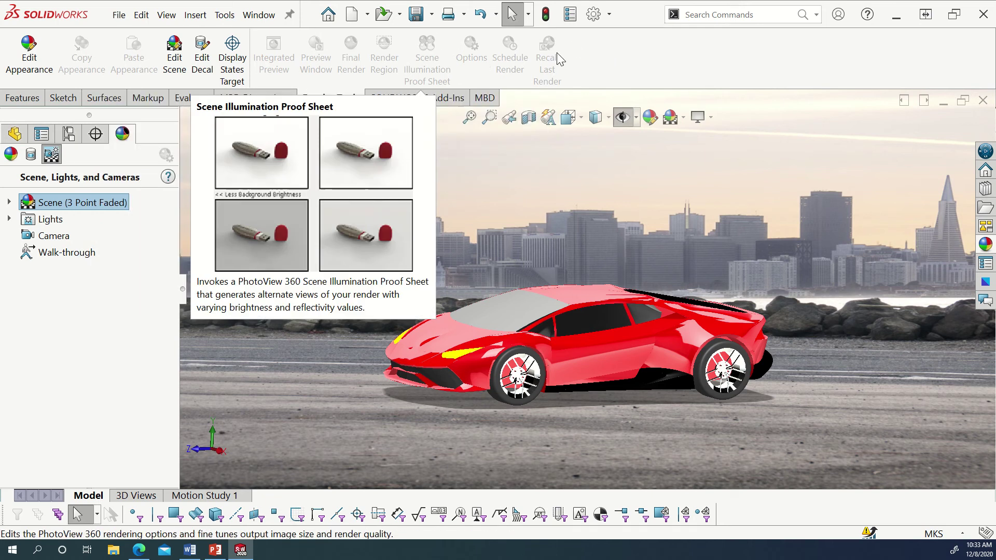
# Step: Enable the PhotoView 360 add-in for the current session and at start-up
pyautogui.click(610, 20)
pyautogui.click(611, 20)
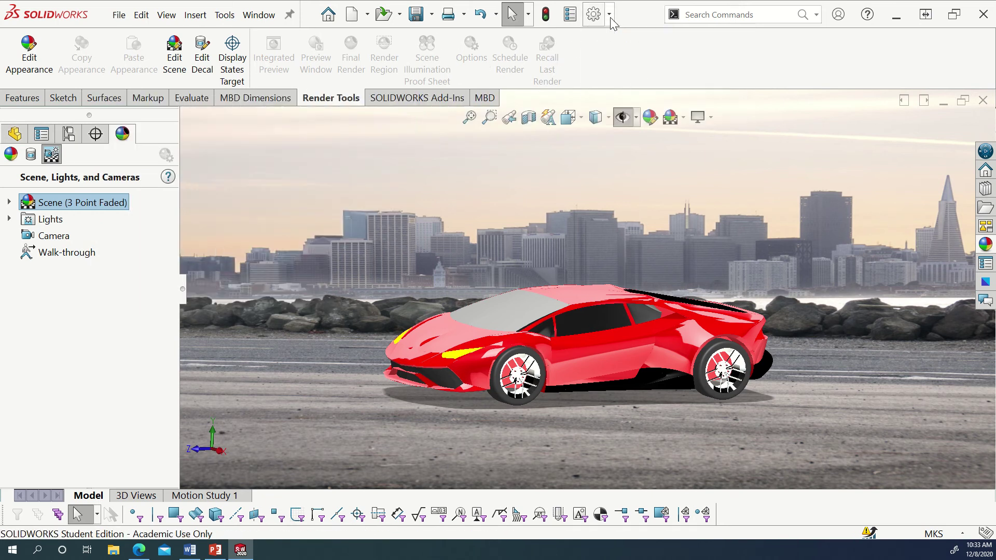
pyautogui.click(609, 19)
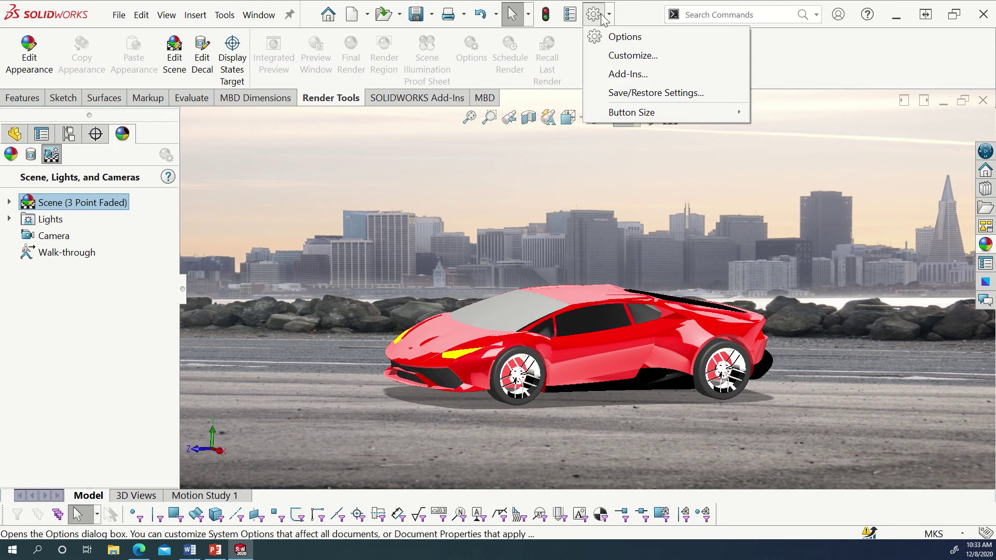
pyautogui.click(628, 76)
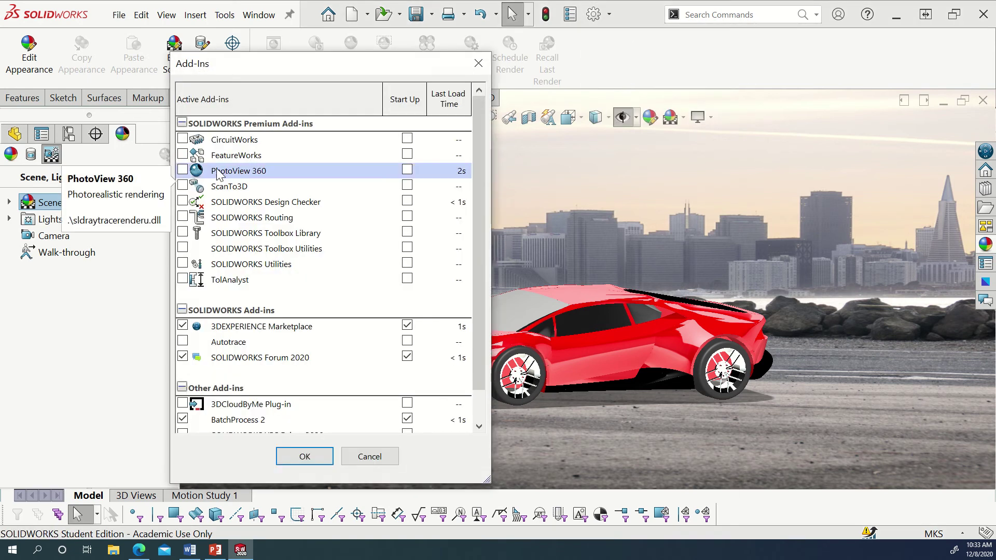
pyautogui.click(182, 170)
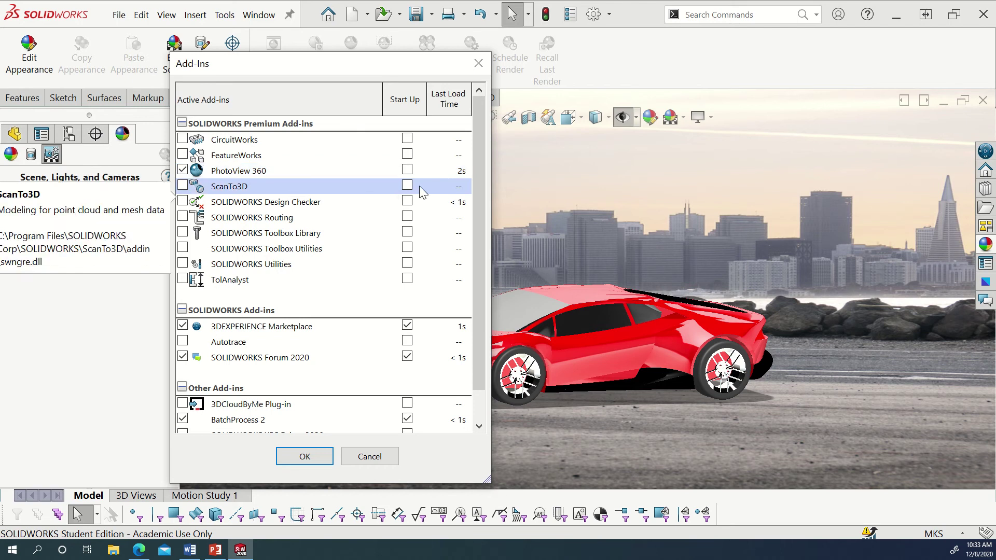
pyautogui.click(407, 170)
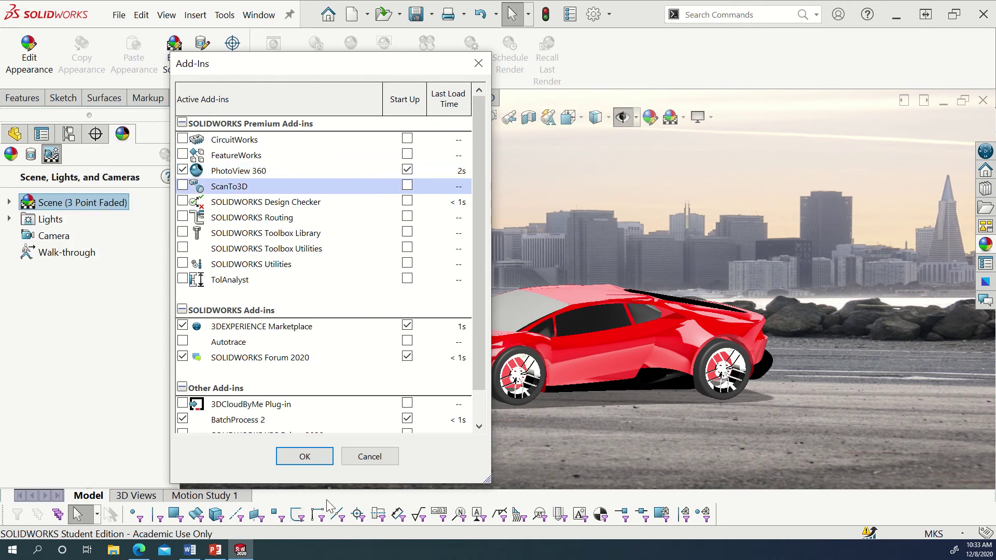
pyautogui.click(286, 461)
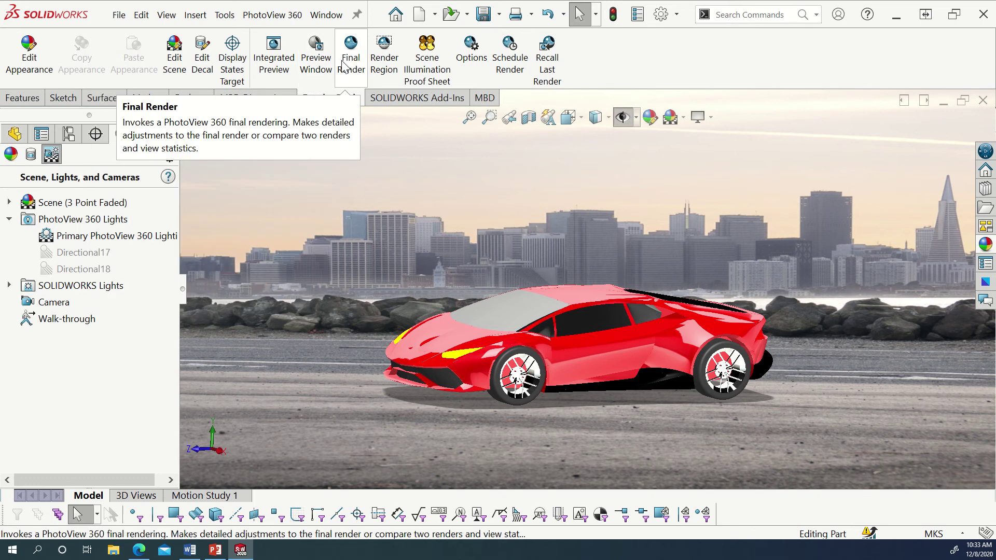
# Step: Preview the render in a separate window without a camera or perspective, shrink and pause the preview, and close it
pyautogui.click(320, 67)
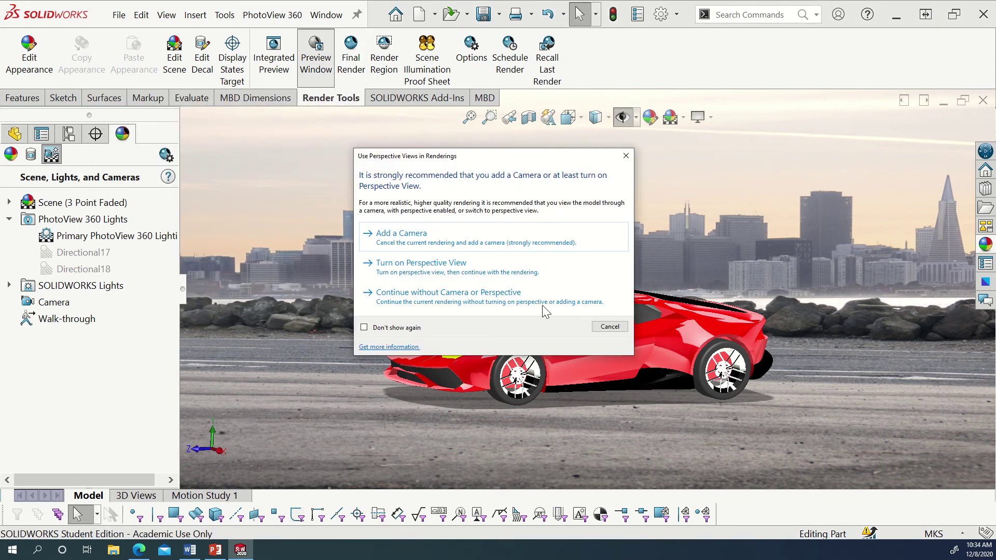
pyautogui.click(483, 298)
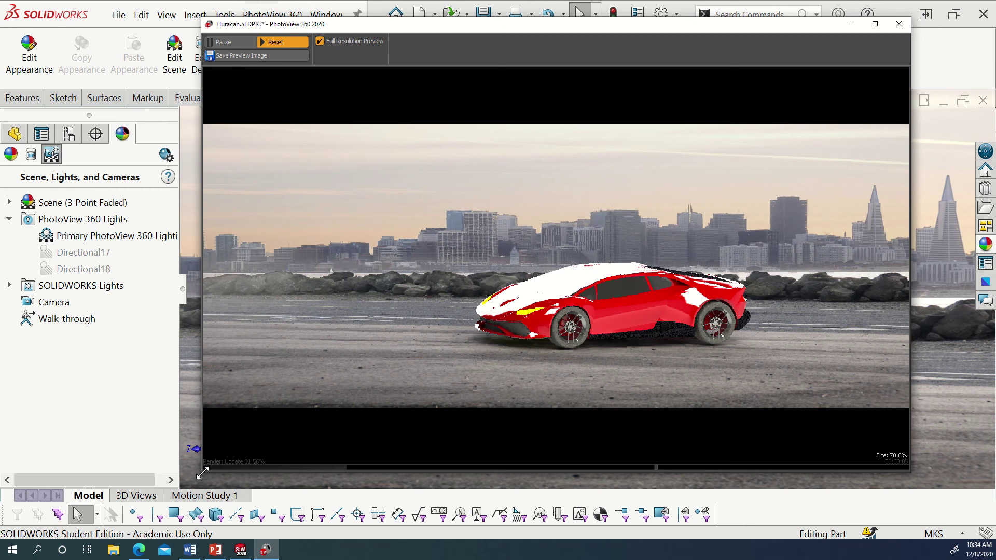
pyautogui.moveTo(202, 473); pyautogui.dragTo(447, 378)
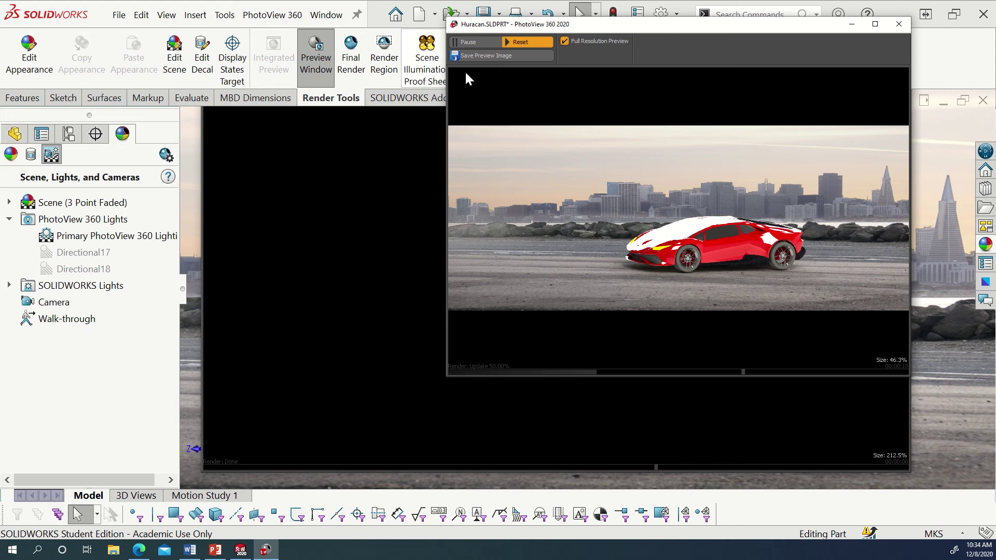
pyautogui.click(471, 41)
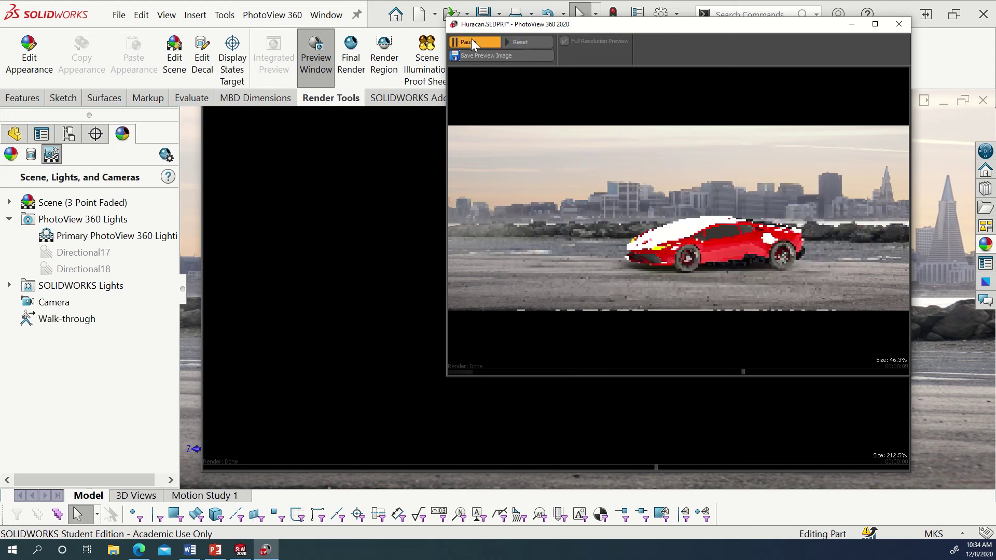
pyautogui.click(899, 24)
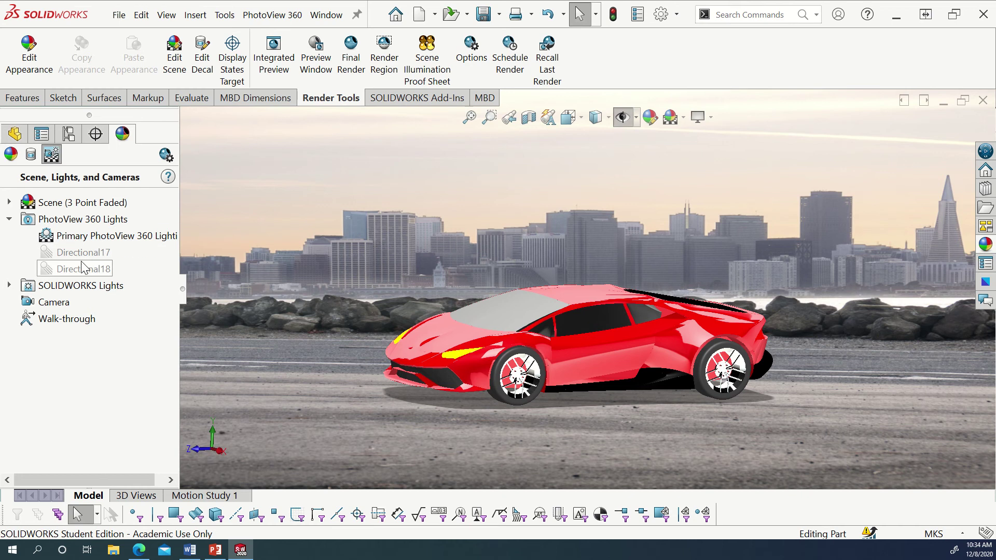
# Step: Lower the scene reflectivity to 0.6 W/srm^2 using the Scene Illumination Proof Sheet and accept the selection
pyautogui.click(439, 66)
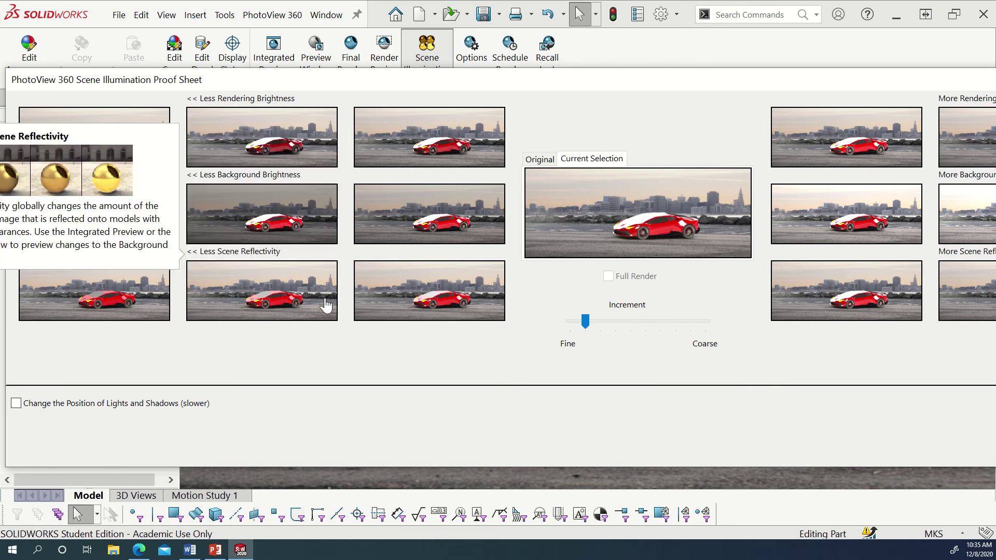
pyautogui.click(295, 304)
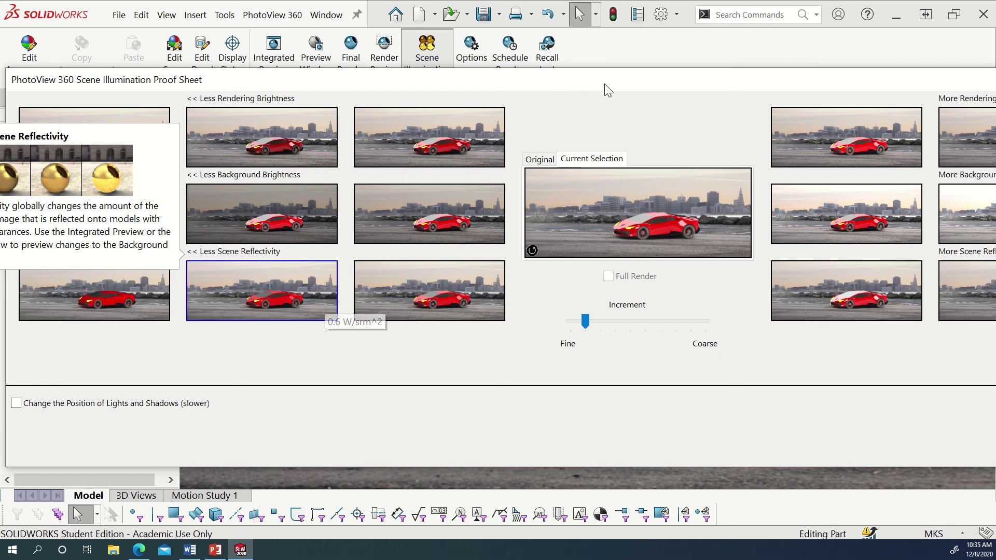
pyautogui.moveTo(605, 83); pyautogui.dragTo(285, 96)
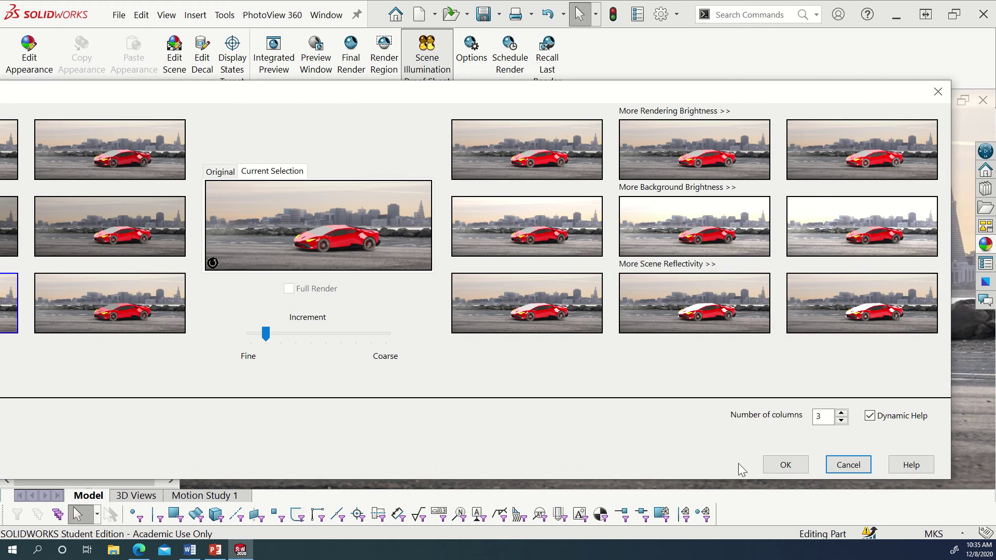
pyautogui.click(787, 466)
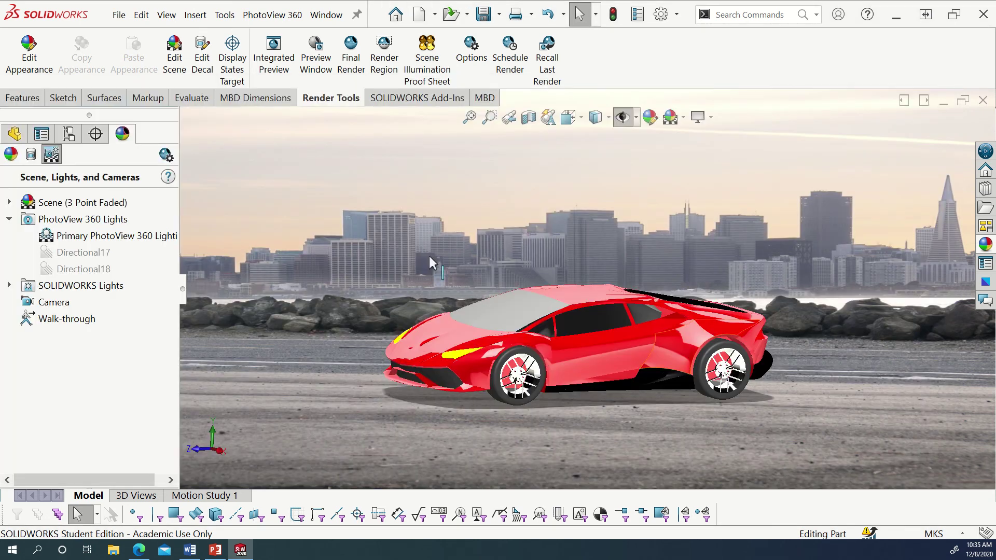
# Step: Expand the SOLIDWORKS Lights group and turn off RealView Graphics for the car's display
pyautogui.click(8, 285)
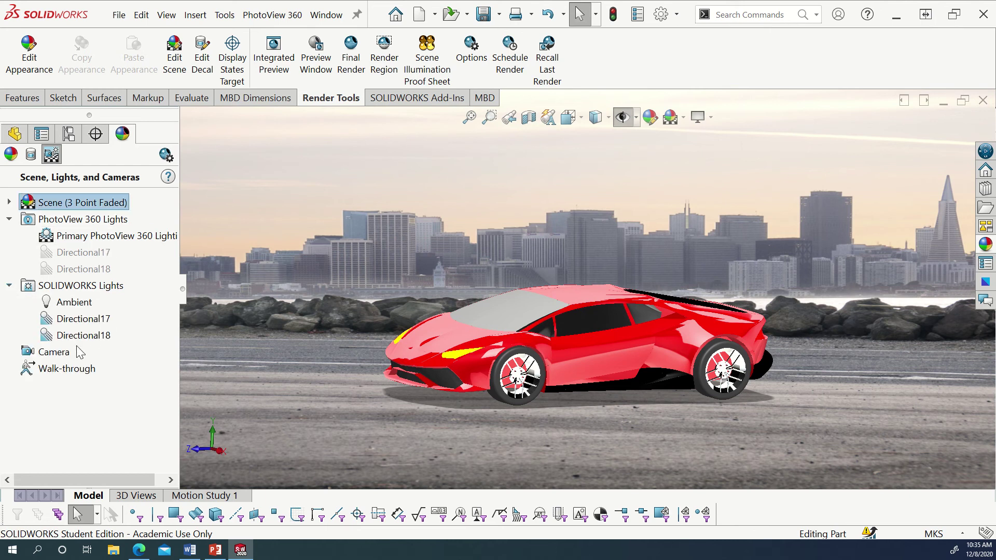
pyautogui.click(711, 119)
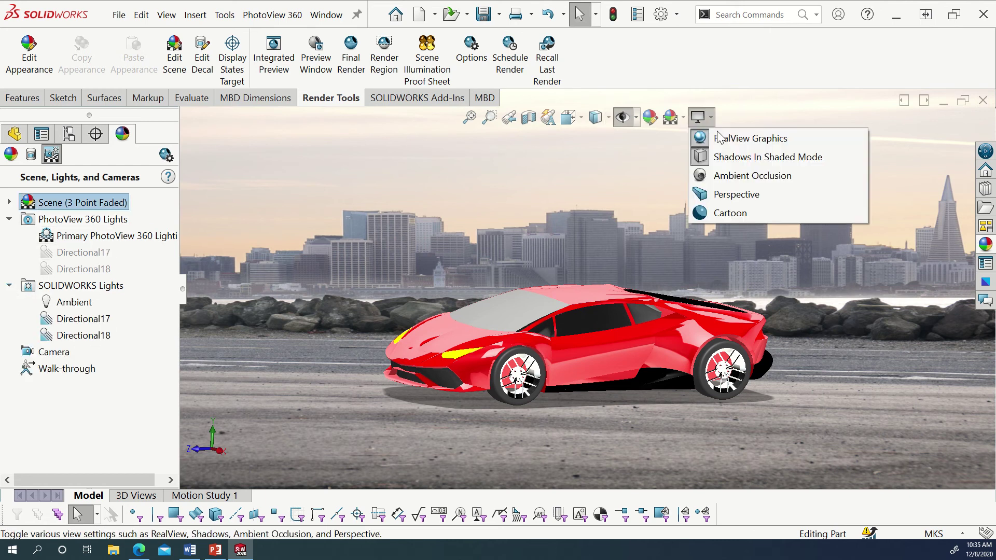
pyautogui.click(721, 137)
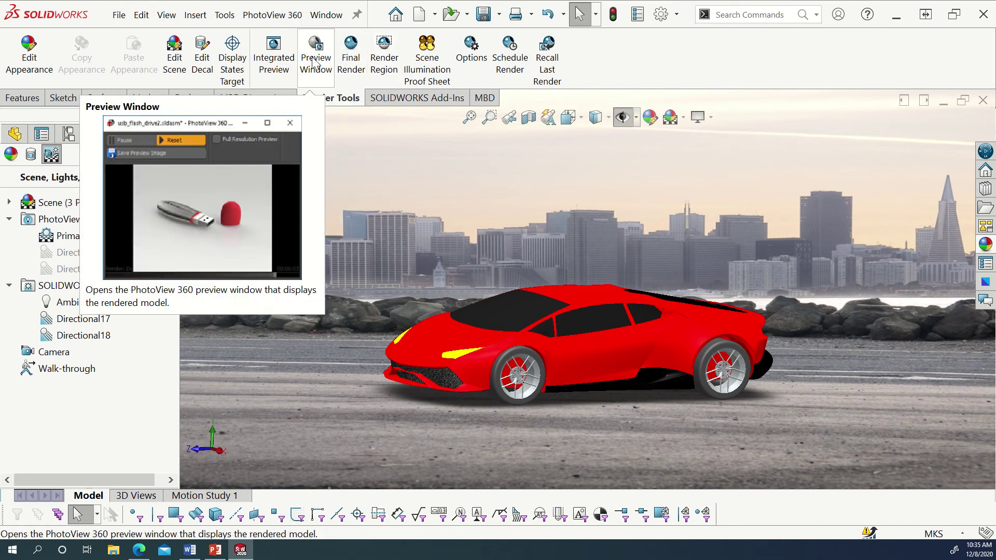
# Step: Show and hide the render region, preview the car's render in a separate window, and close the preview
pyautogui.click(375, 52)
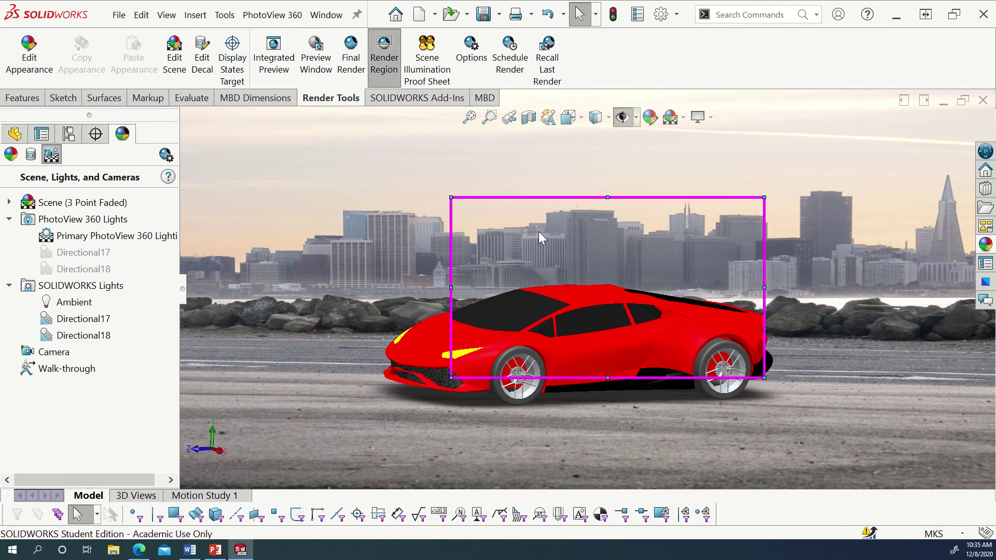
pyautogui.click(388, 77)
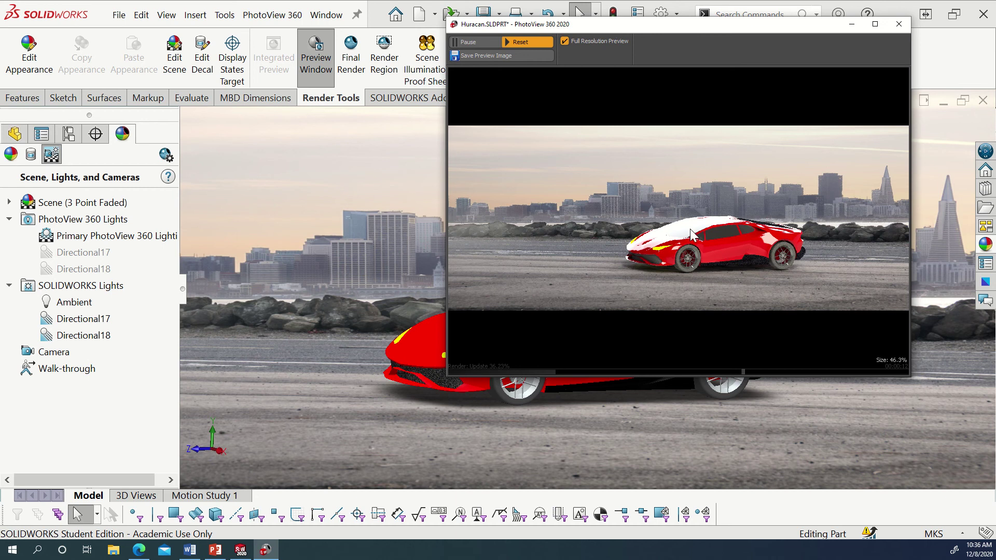
pyautogui.click(892, 28)
# Step: Lower the scene reflectivity to 0.2 W/srm^2 in the Scene Illumination Proof Sheet, compare with the original, and accept
pyautogui.moveTo(415, 383)
pyautogui.mouseDown(button='middle')
pyautogui.moveTo(437, 372)
pyautogui.moveTo(433, 385)
pyautogui.mouseUp(button='middle')
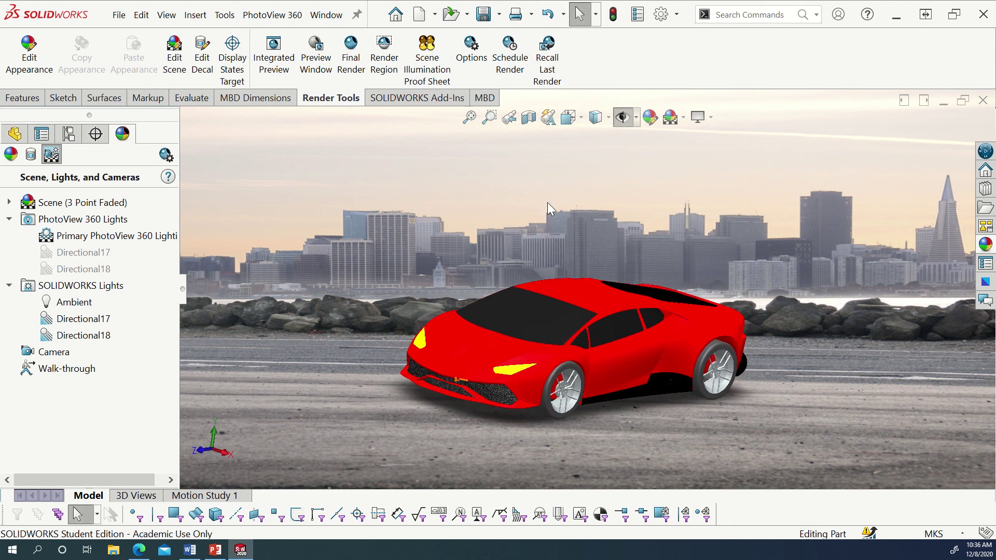
pyautogui.click(427, 62)
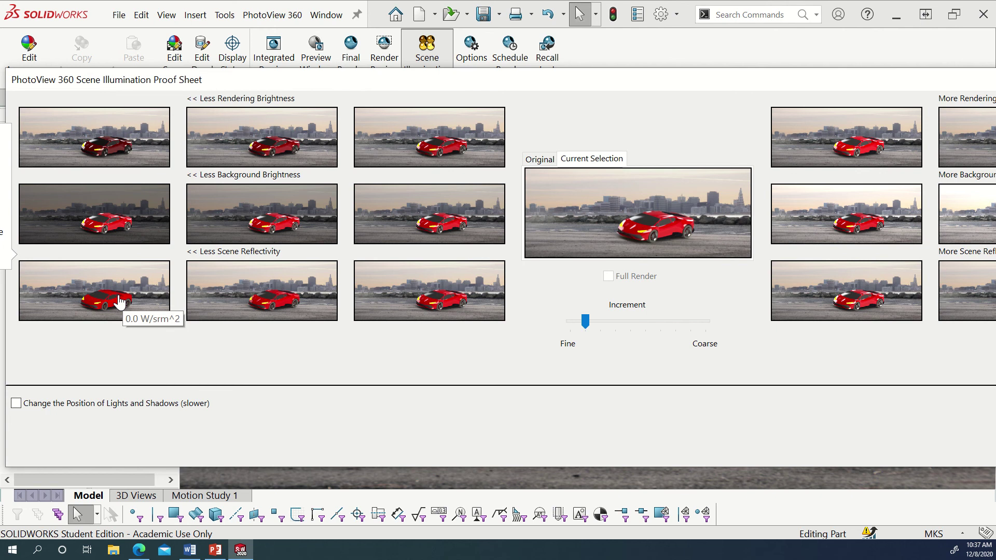
pyautogui.click(232, 300)
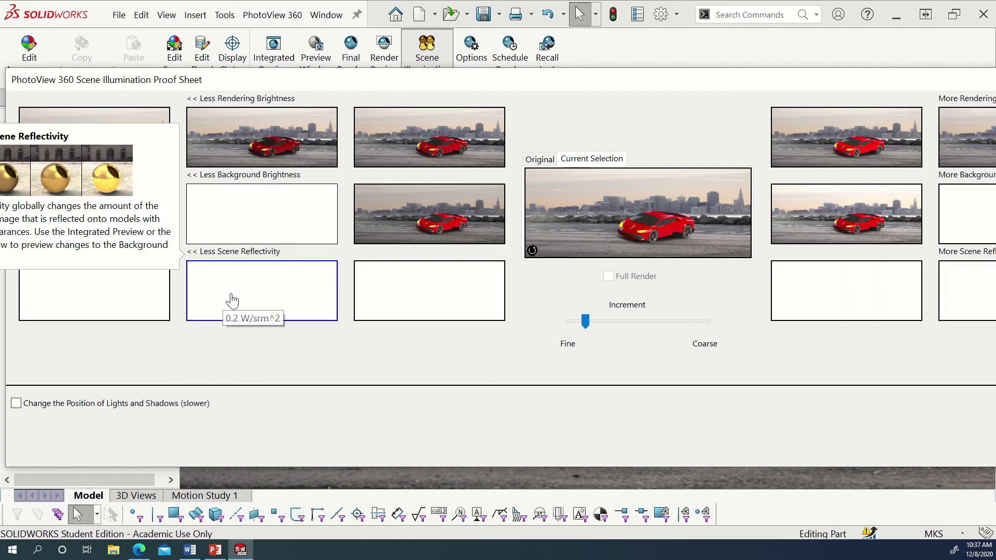
pyautogui.click(545, 159)
pyautogui.click(568, 158)
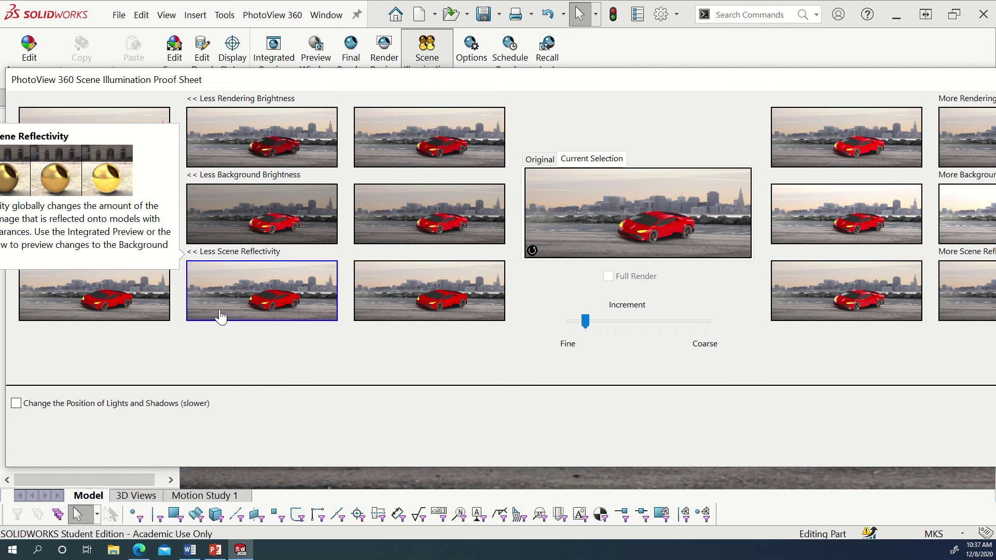
pyautogui.moveTo(658, 79); pyautogui.dragTo(269, 116)
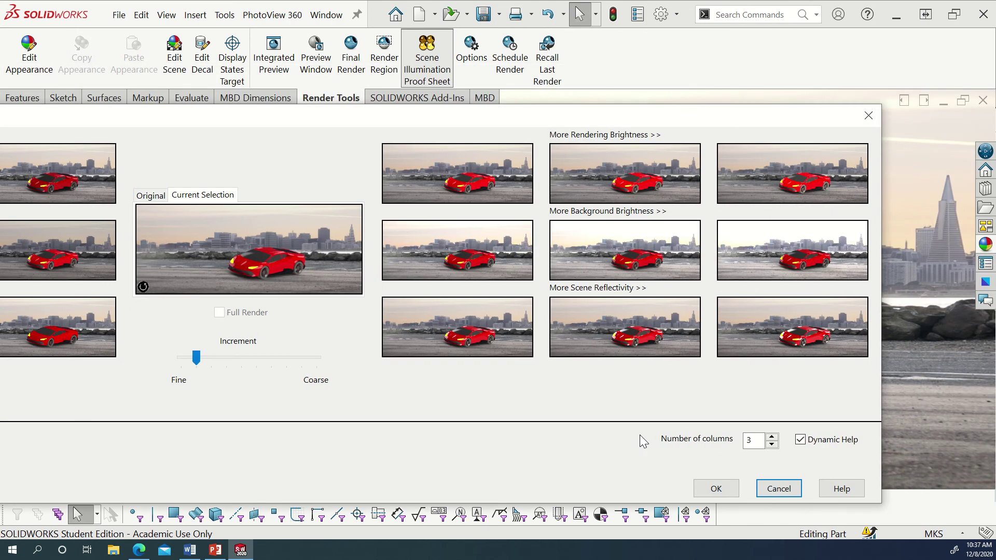
pyautogui.click(701, 490)
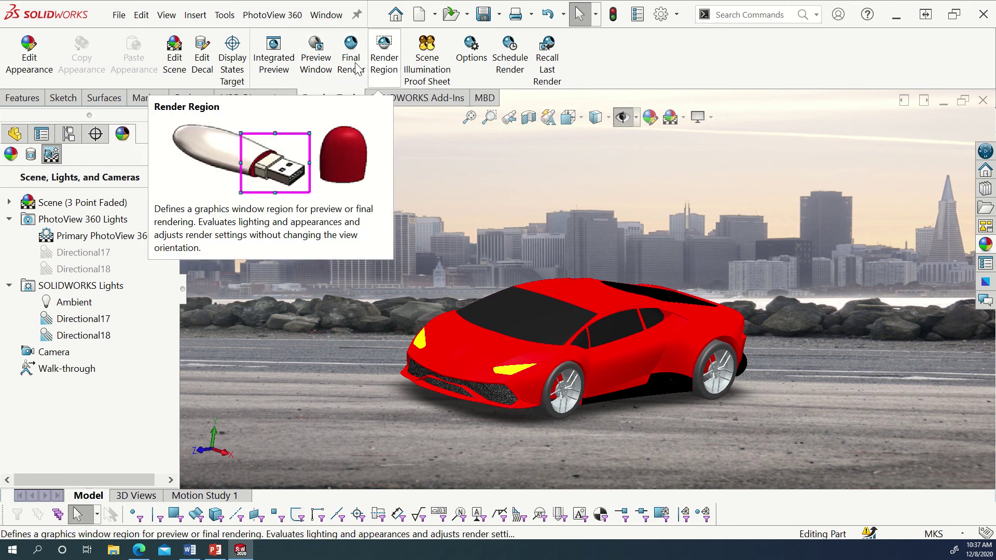
# Step: Preview the render with the reduced scene reflectivity in a separate window and close the preview
pyautogui.click(309, 72)
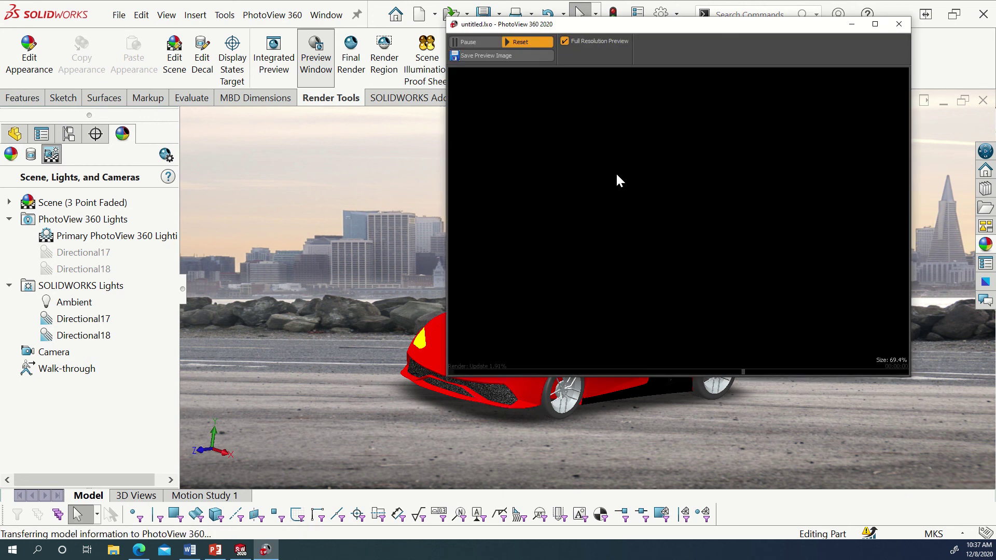
pyautogui.moveTo(642, 29); pyautogui.dragTo(678, 24)
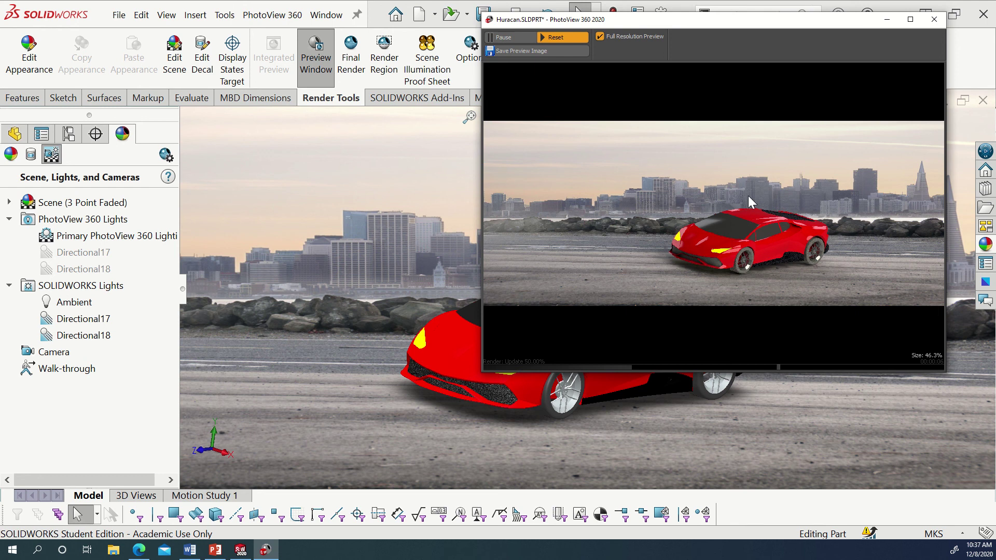
pyautogui.click(936, 21)
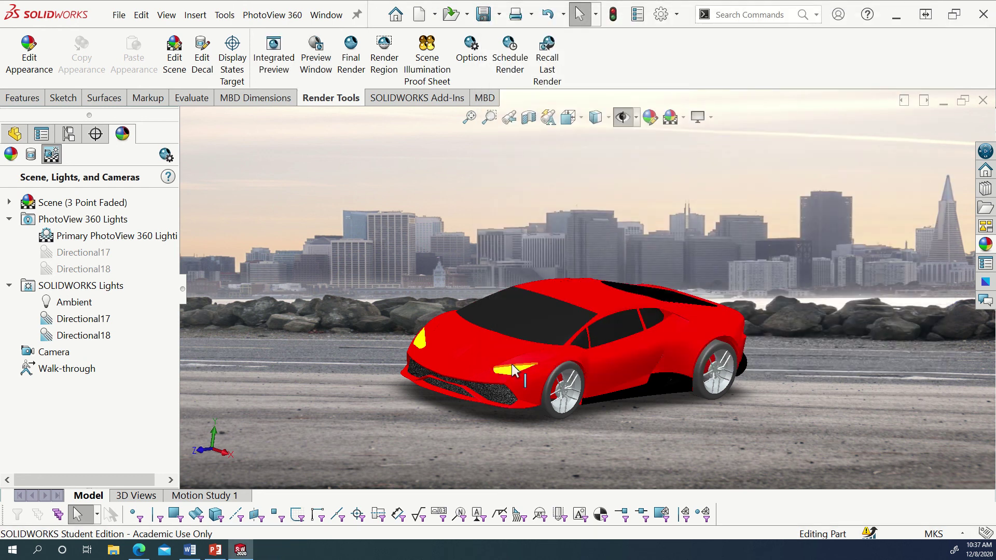
# Step: Run a final render of the car from a more side-on view and move the preview window clear of the Final Render window
pyautogui.moveTo(505, 360); pyautogui.dragTo(485, 354, button='middle')
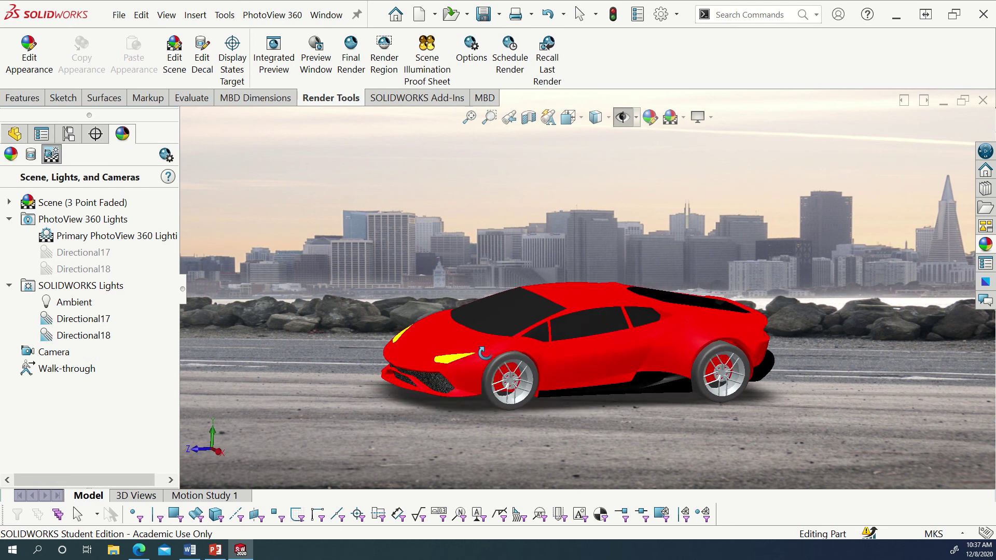
pyautogui.moveTo(485, 354); pyautogui.dragTo(485, 351, button='middle')
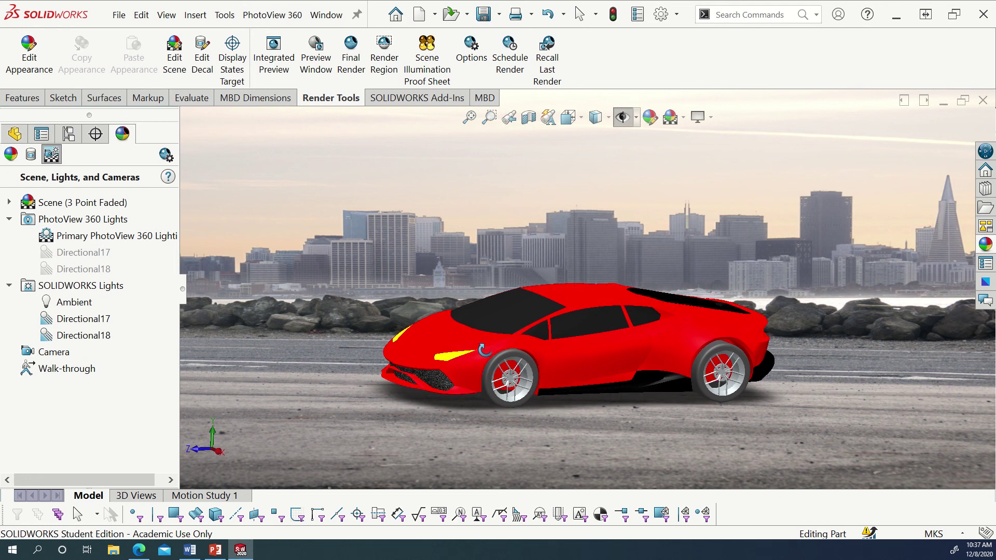
pyautogui.press('Escape')
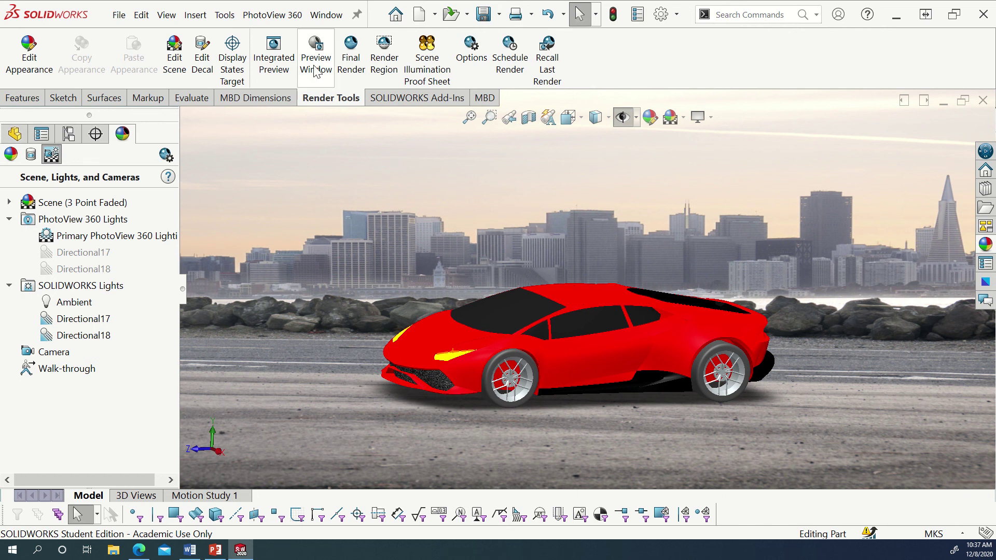
pyautogui.click(350, 63)
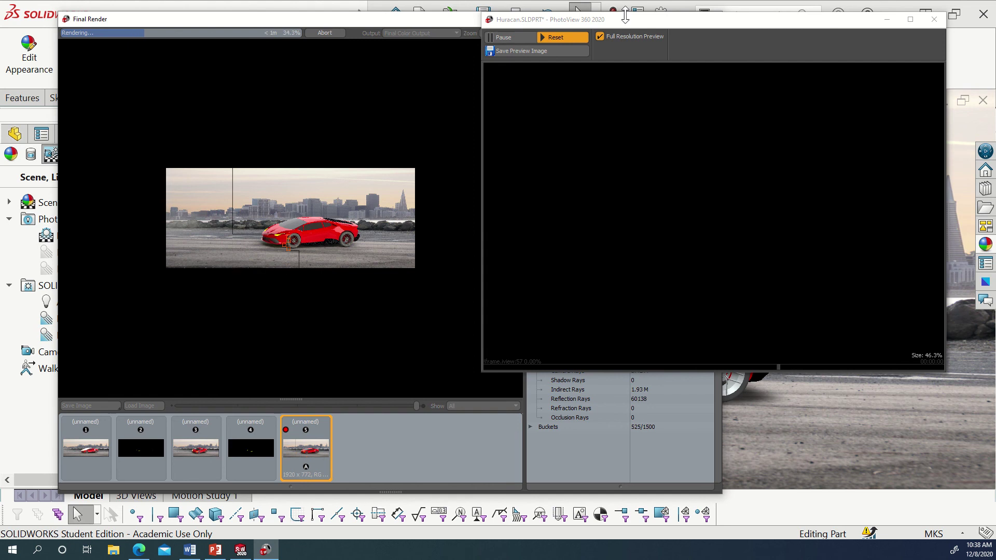
pyautogui.moveTo(627, 20); pyautogui.dragTo(665, 34)
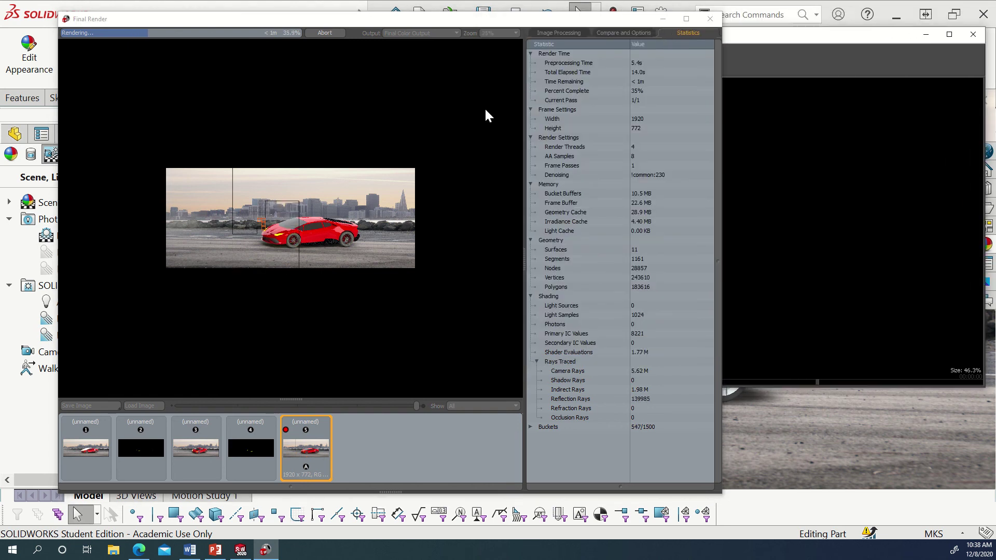
pyautogui.click(246, 18)
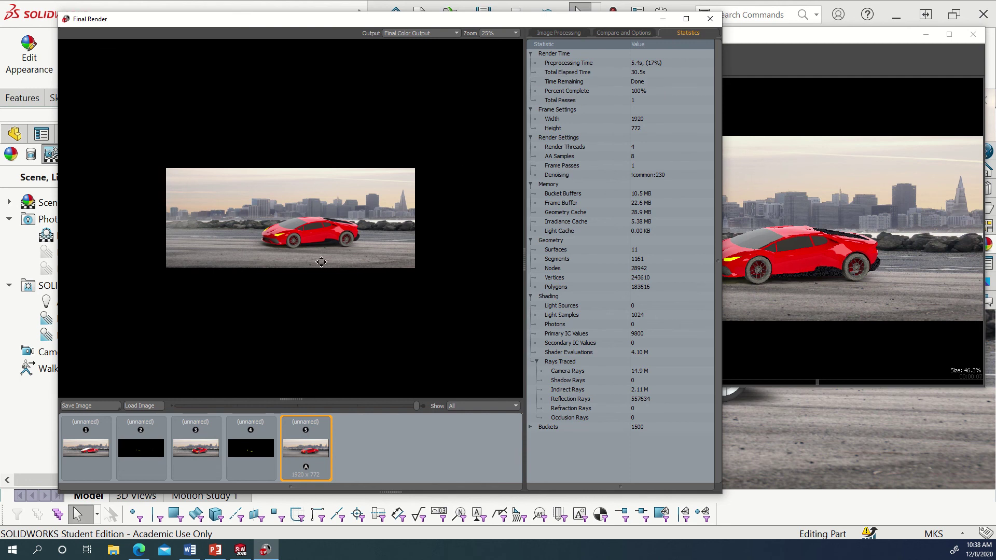
# Step: Save the final render as the JPEG image Render1 in the Documents folder
pyautogui.click(101, 404)
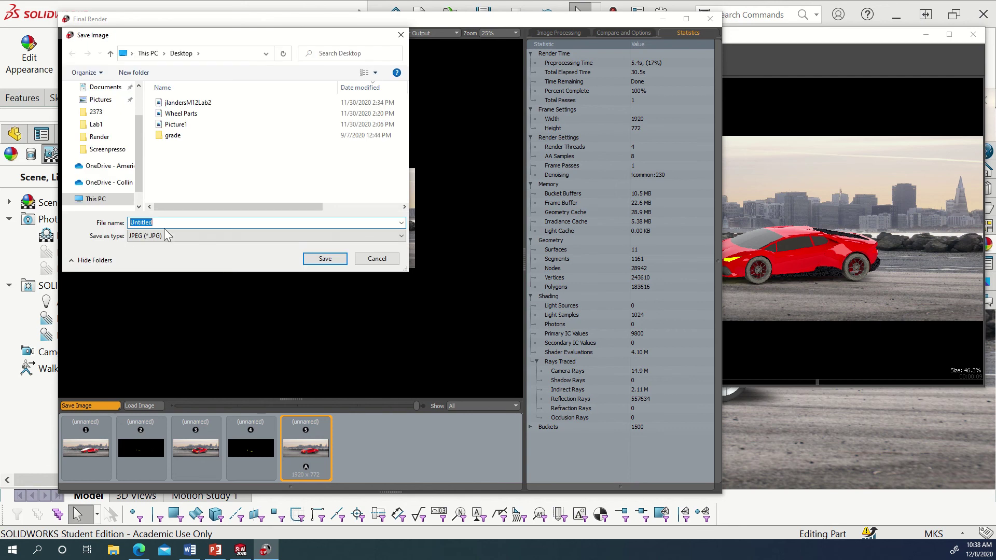
pyautogui.scroll(2, 91, 112)
pyautogui.click(89, 110)
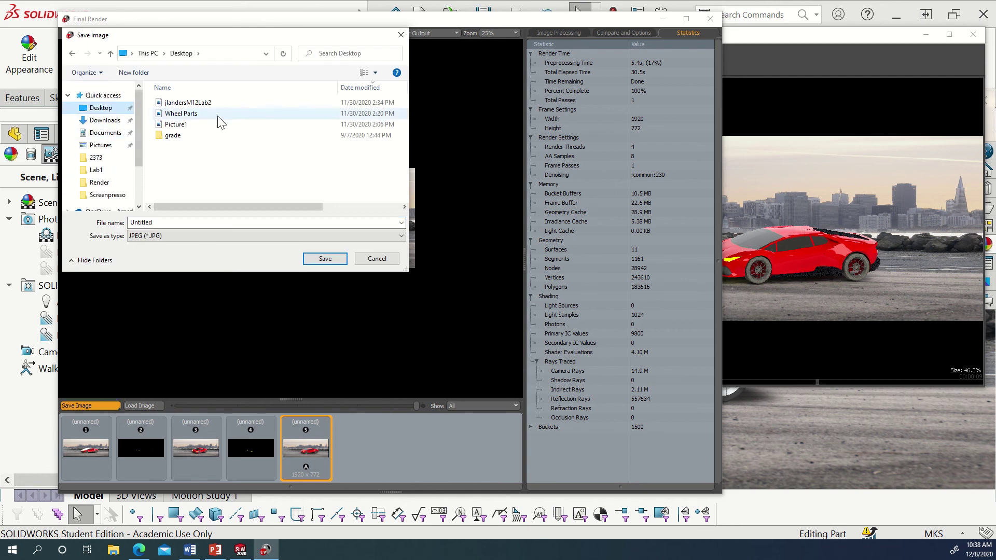
pyautogui.click(105, 121)
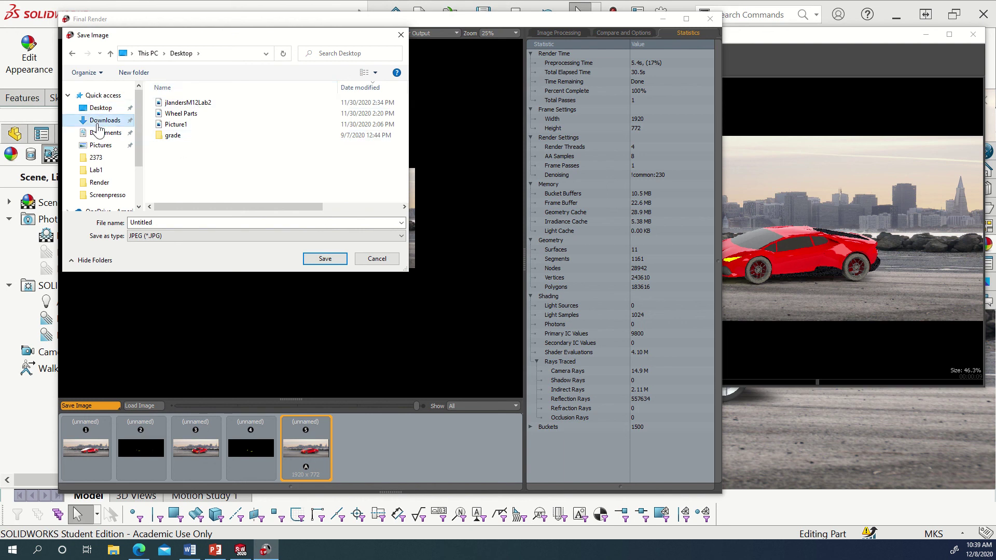
pyautogui.click(106, 145)
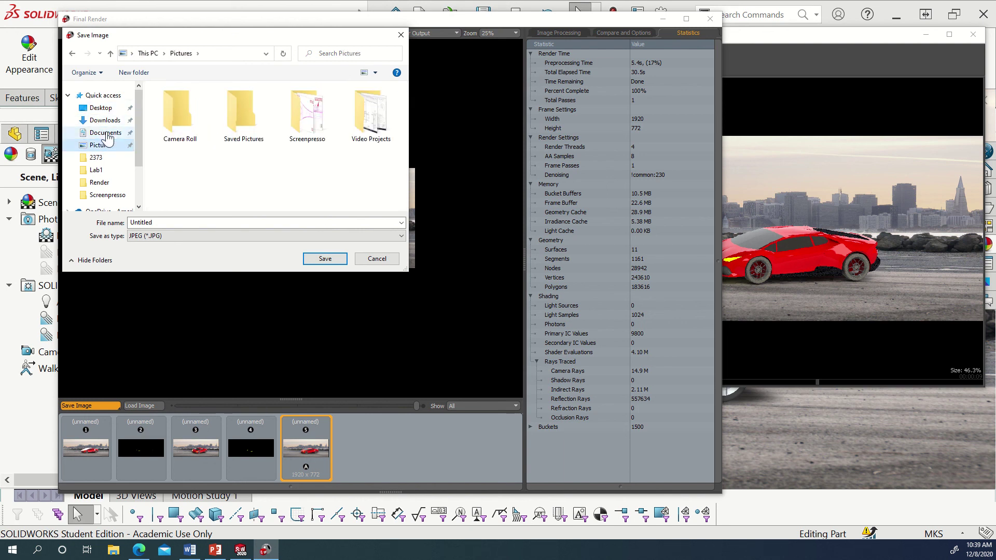
pyautogui.click(107, 136)
pyautogui.click(190, 222)
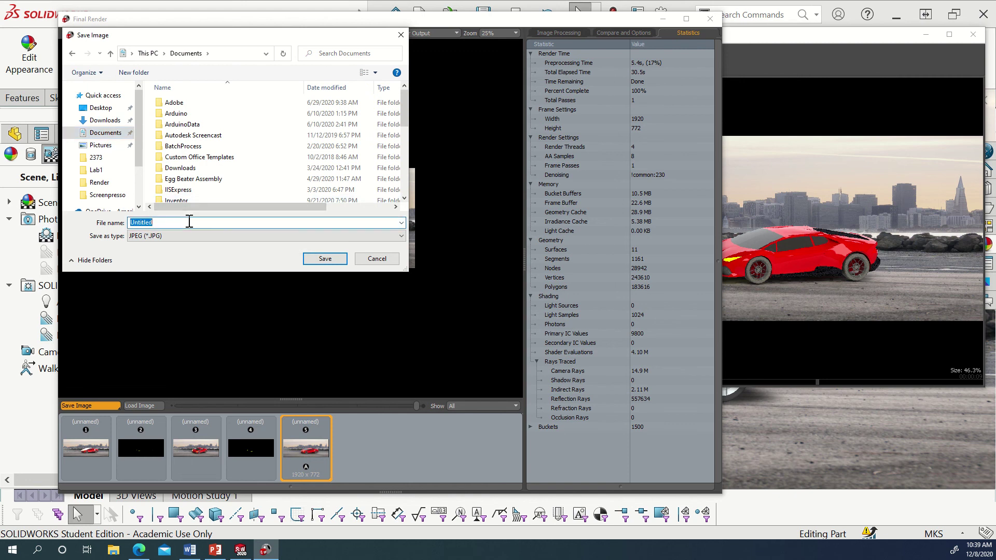
pyautogui.write('Render1')
pyautogui.click(325, 258)
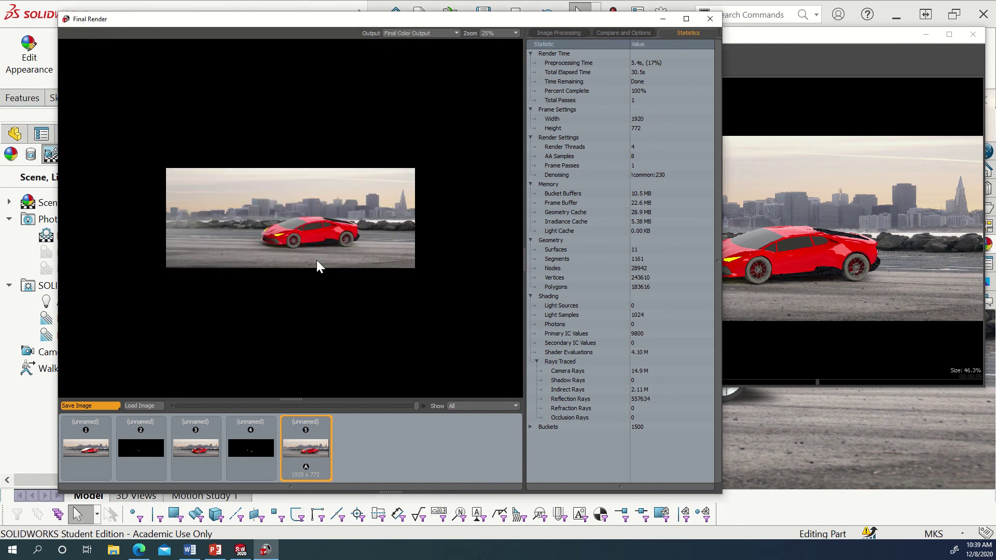
# Step: Switch to File Explorer, open the Render1 image in Photos, and close the Final Render and PhotoView 360 preview windows
pyautogui.click(112, 553)
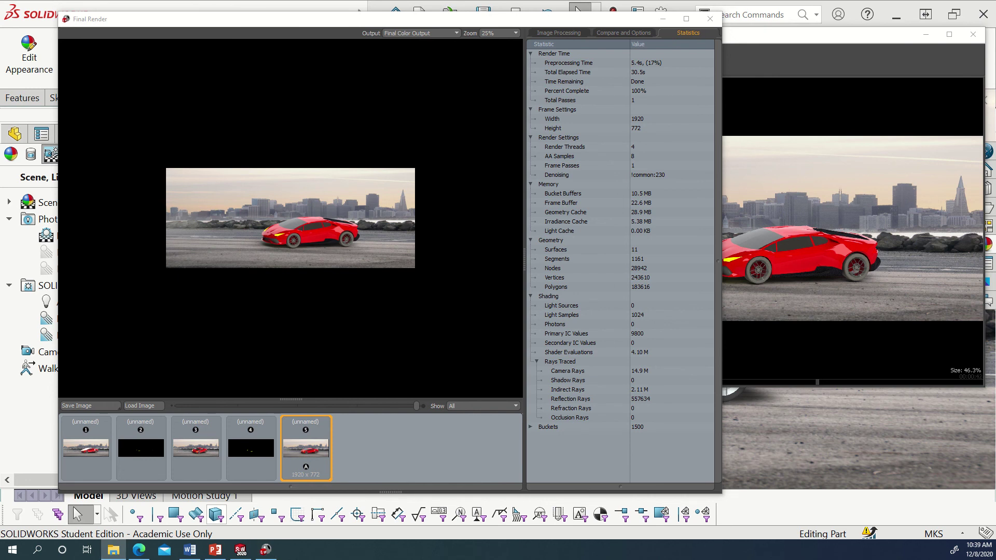
pyautogui.moveTo(0, 218); pyautogui.dragTo(493, 35)
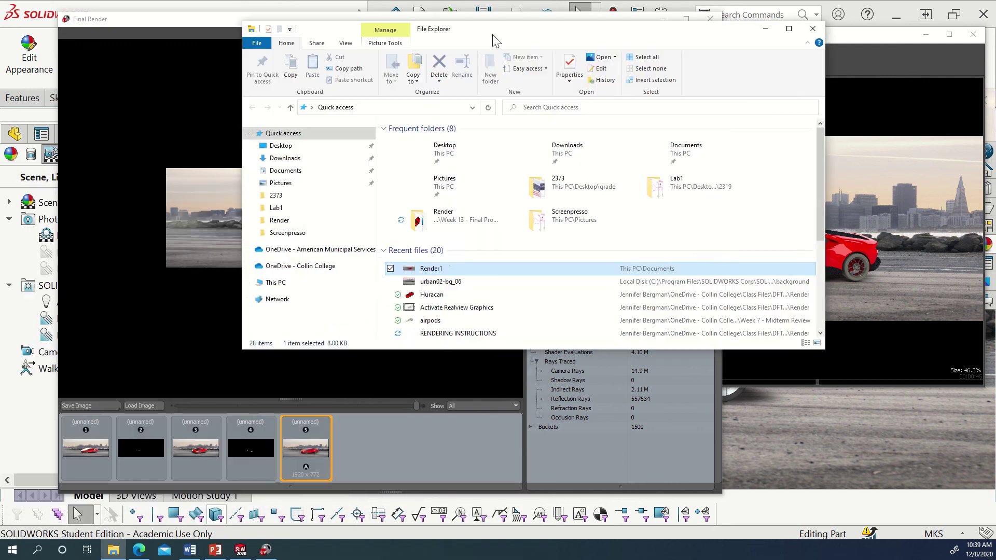
pyautogui.doubleClick(443, 269)
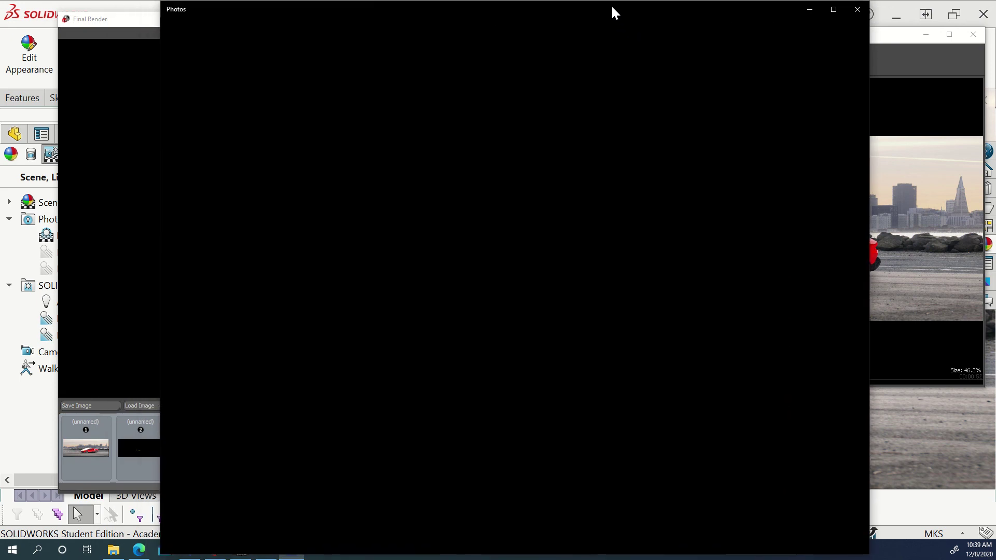
pyautogui.click(89, 253)
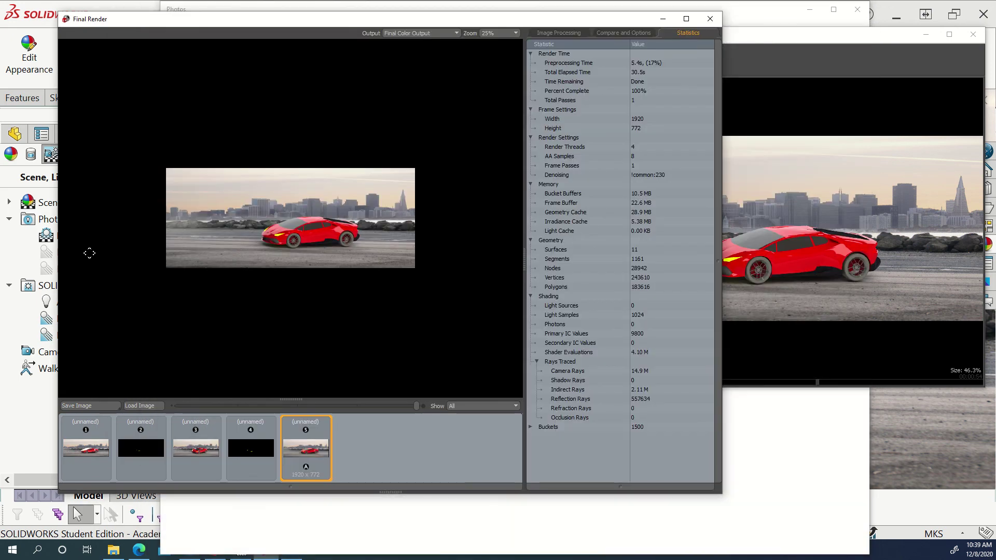
pyautogui.click(710, 19)
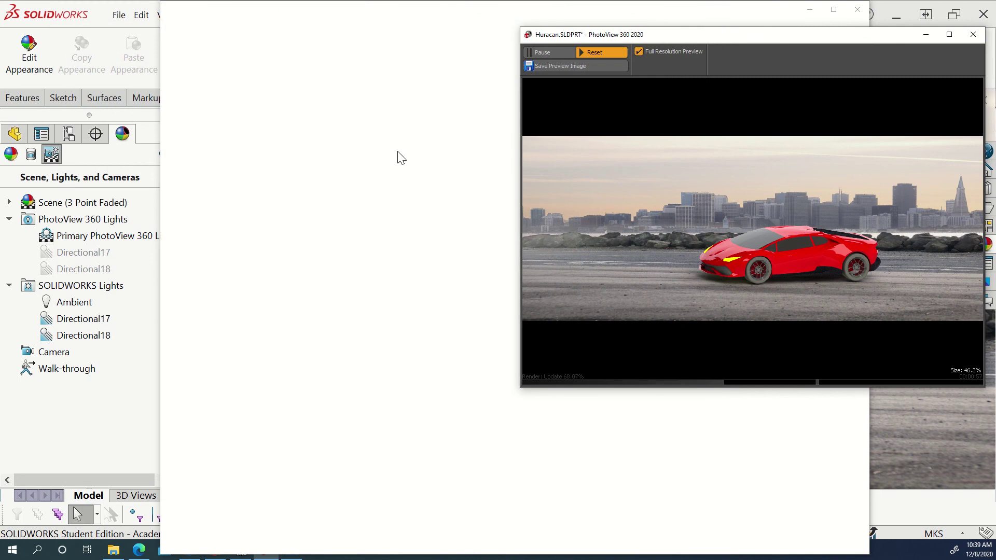
pyautogui.click(974, 35)
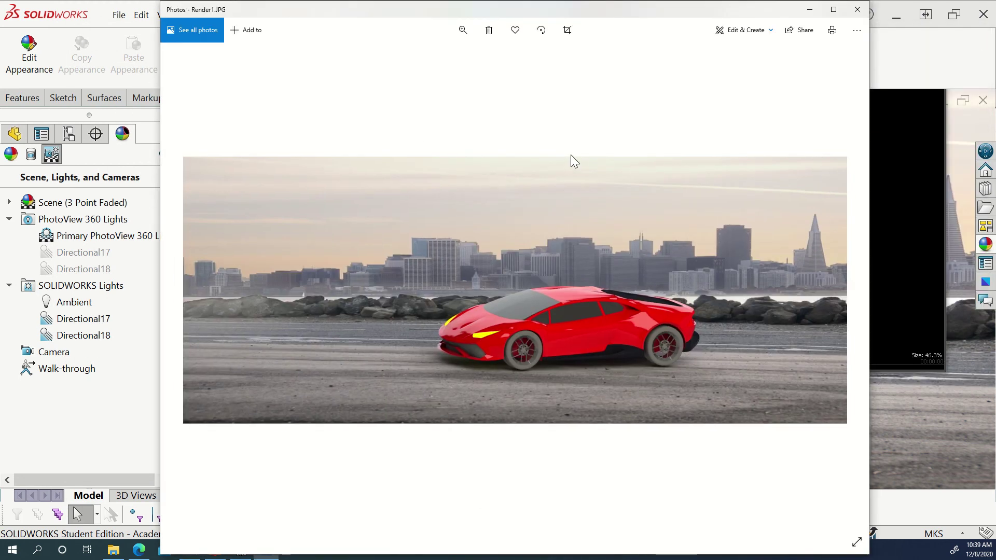